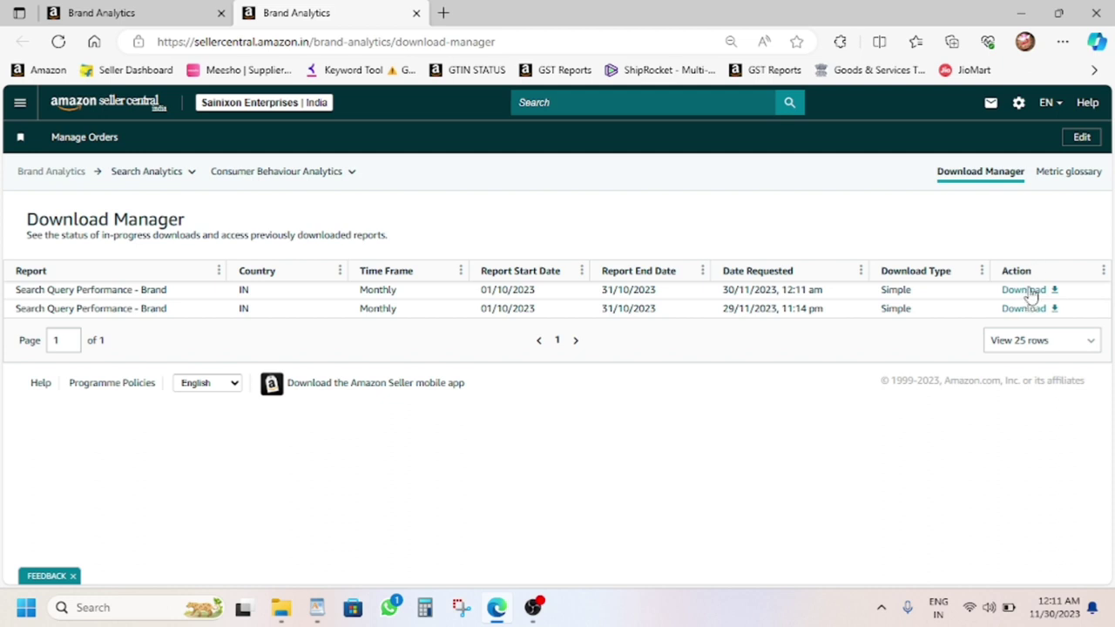
# Download the Search Query Performance - Brand report requested on 30/11/2023 and open the downloaded file in Excel.
pyautogui.click(1030, 290)
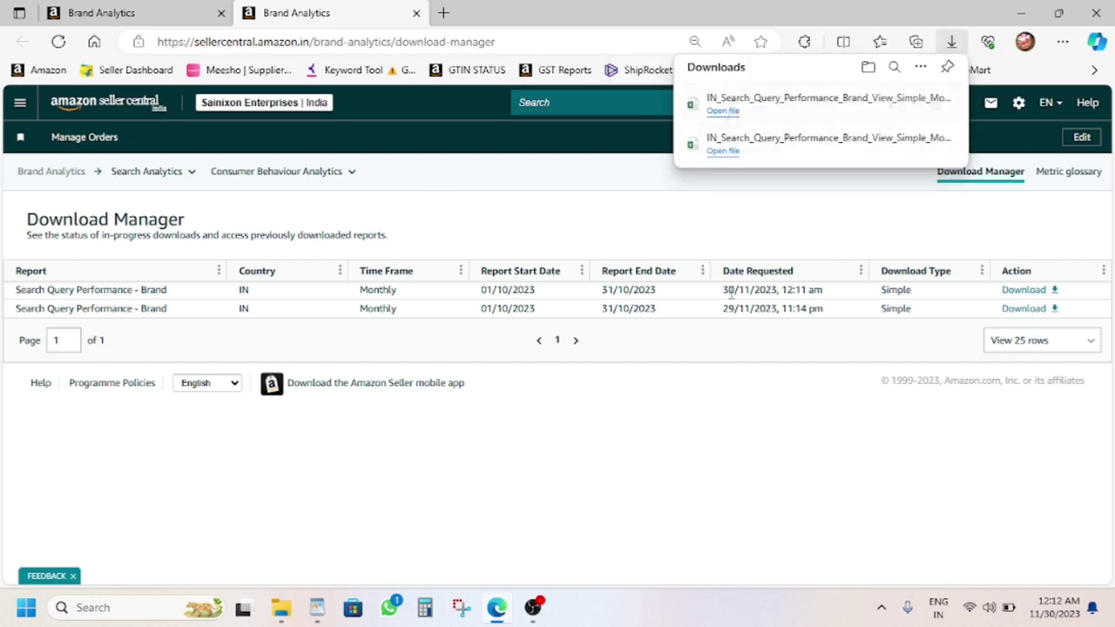
pyautogui.click(725, 113)
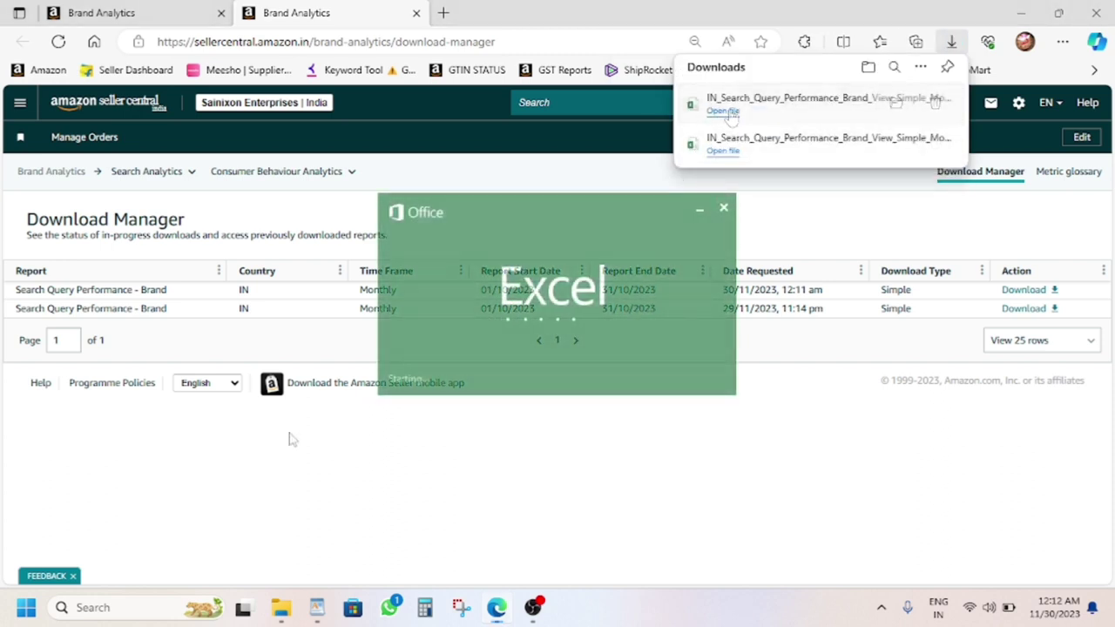
# Switch back to Seller Central in Edge and open the Manage All Inventory page in place of the Search Query Performance dashboard.
pyautogui.click(175, 14)
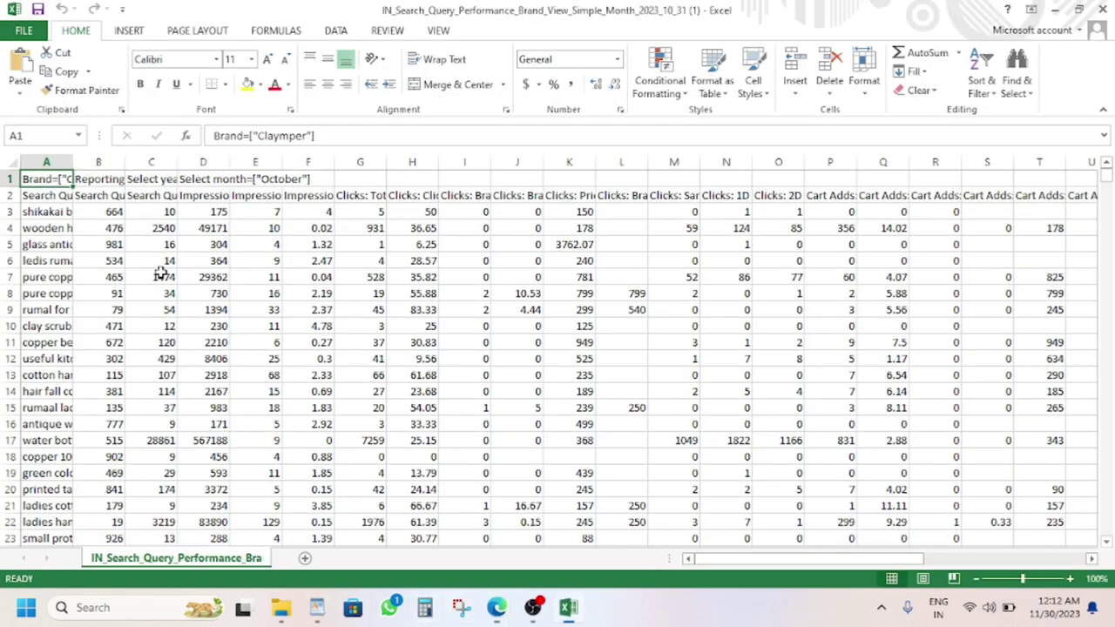
pyautogui.click(496, 608)
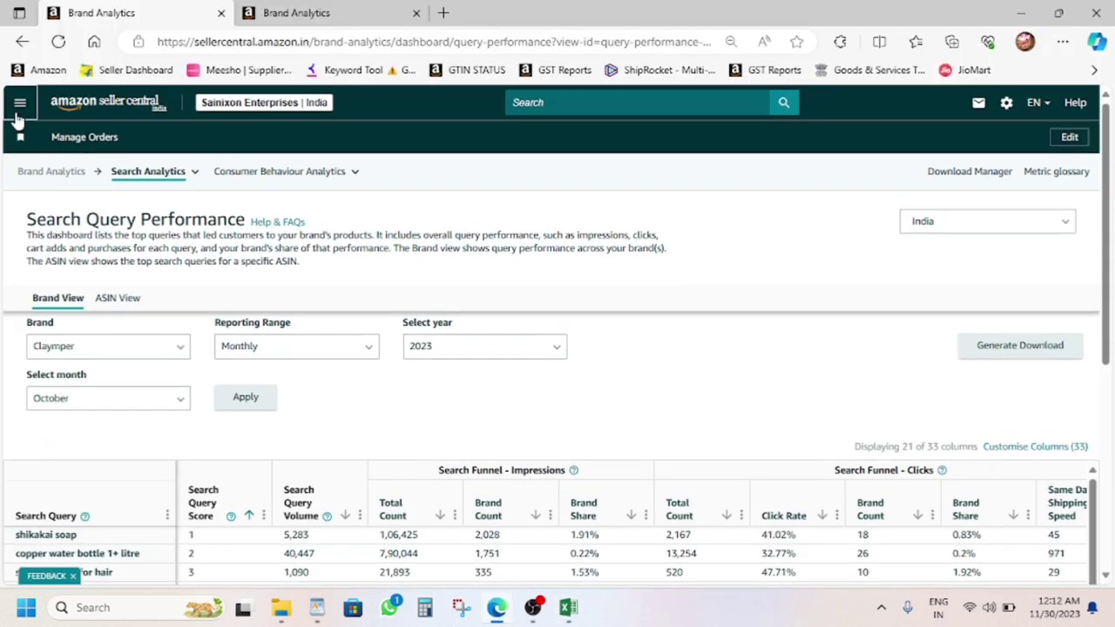
pyautogui.click(19, 105)
pyautogui.moveTo(55, 171)
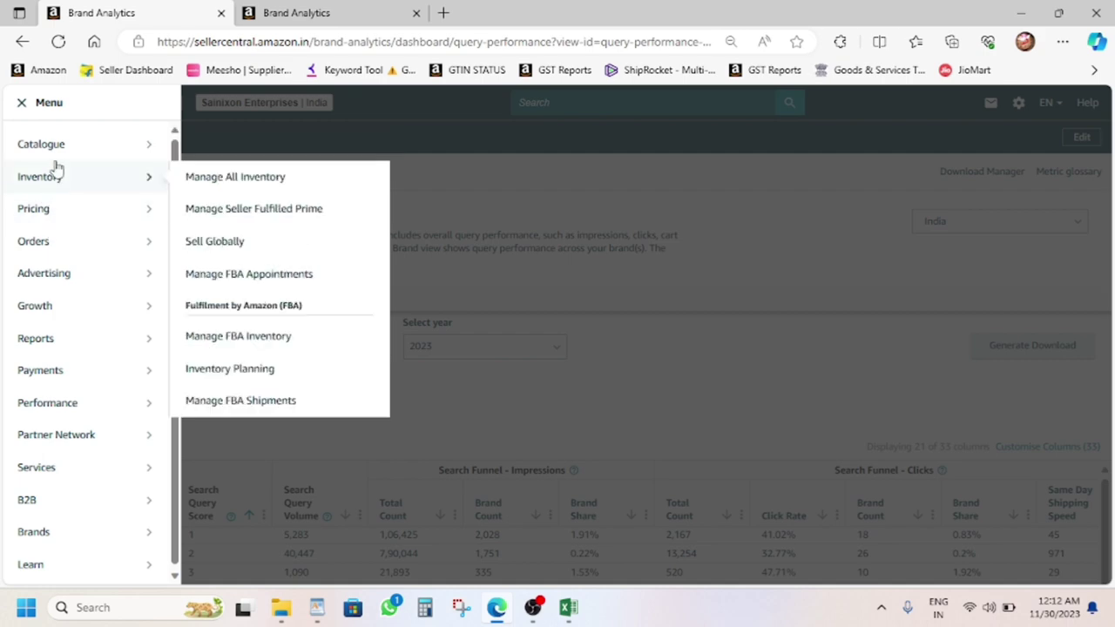
pyautogui.click(210, 180)
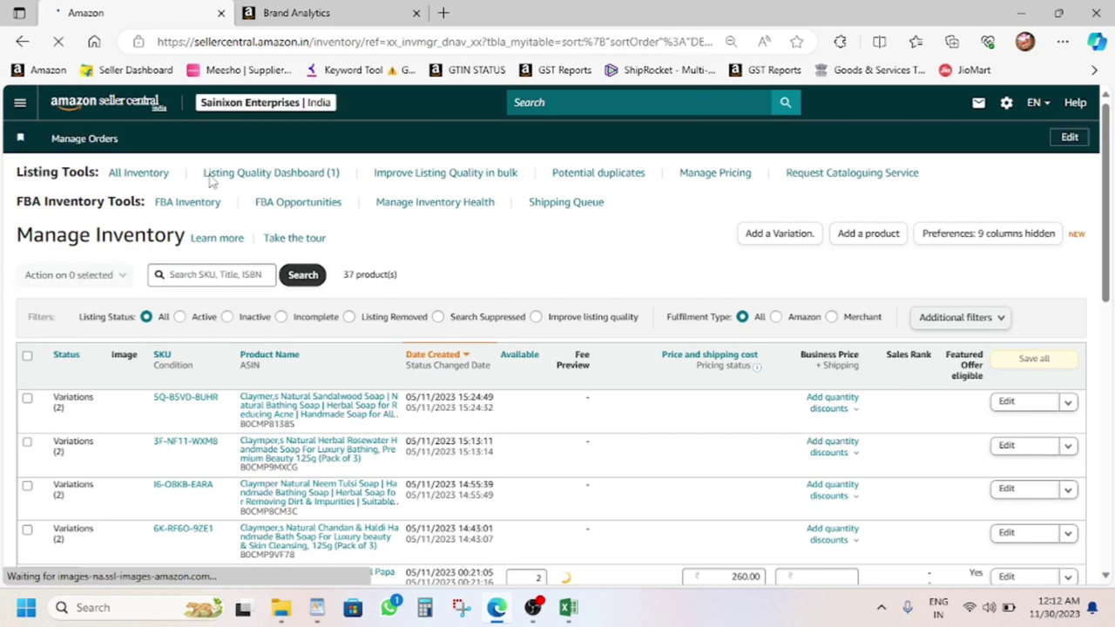
# Expand the variations of the F0-SL8F-POTC soap listing in the inventory and open the Shikakai-5 product for editing.
pyautogui.scroll(-2, 320, 361)
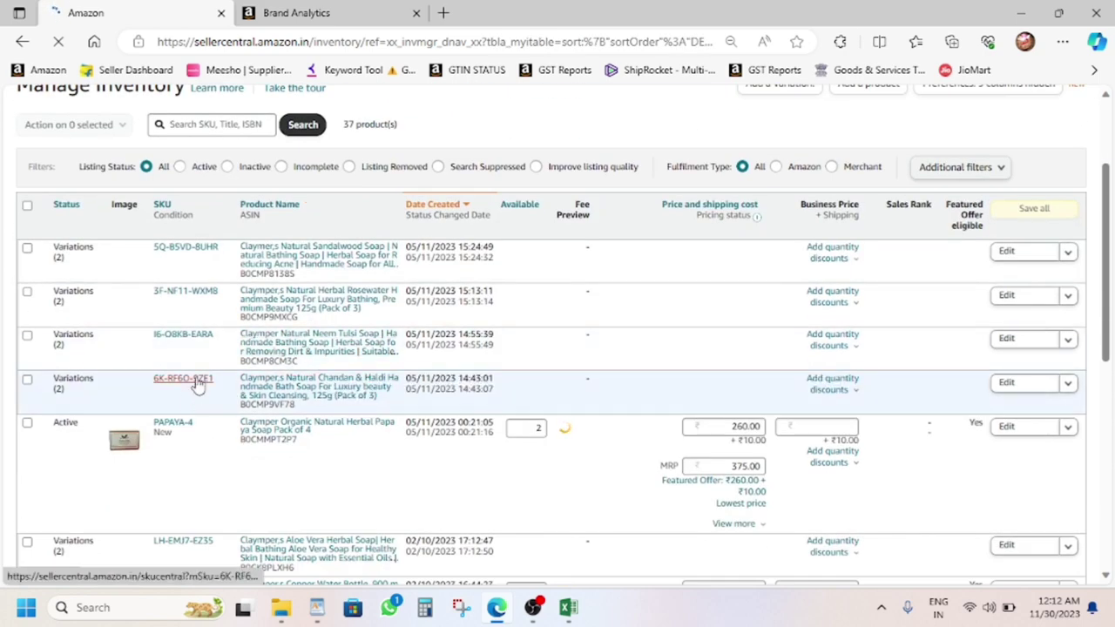
pyautogui.scroll(-3, 198, 385)
pyautogui.scroll(-3, 199, 384)
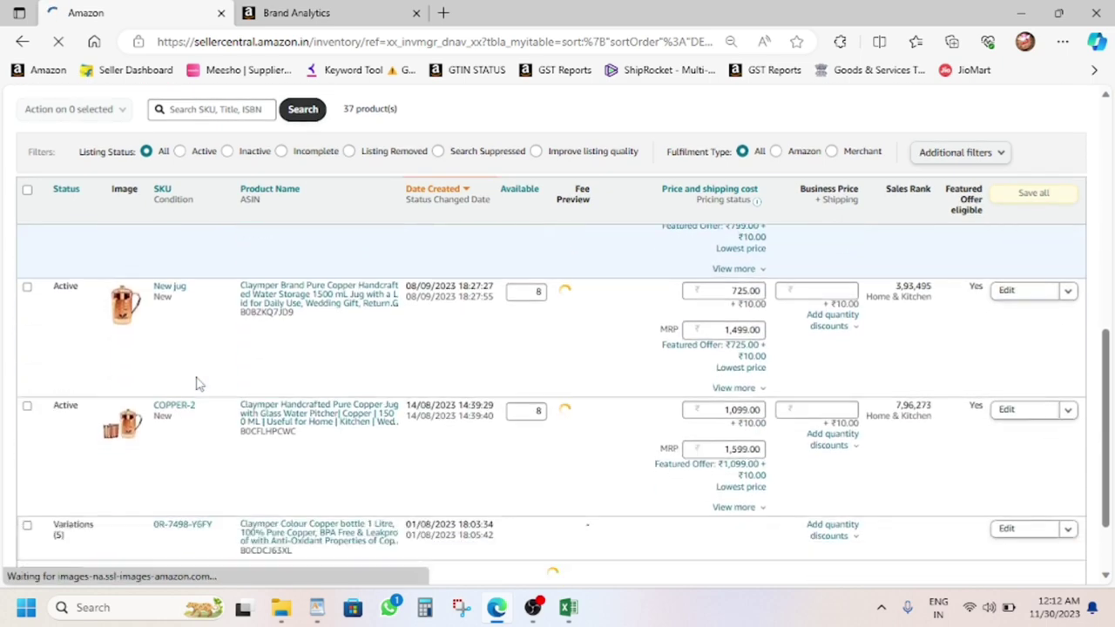
pyautogui.scroll(5, 198, 384)
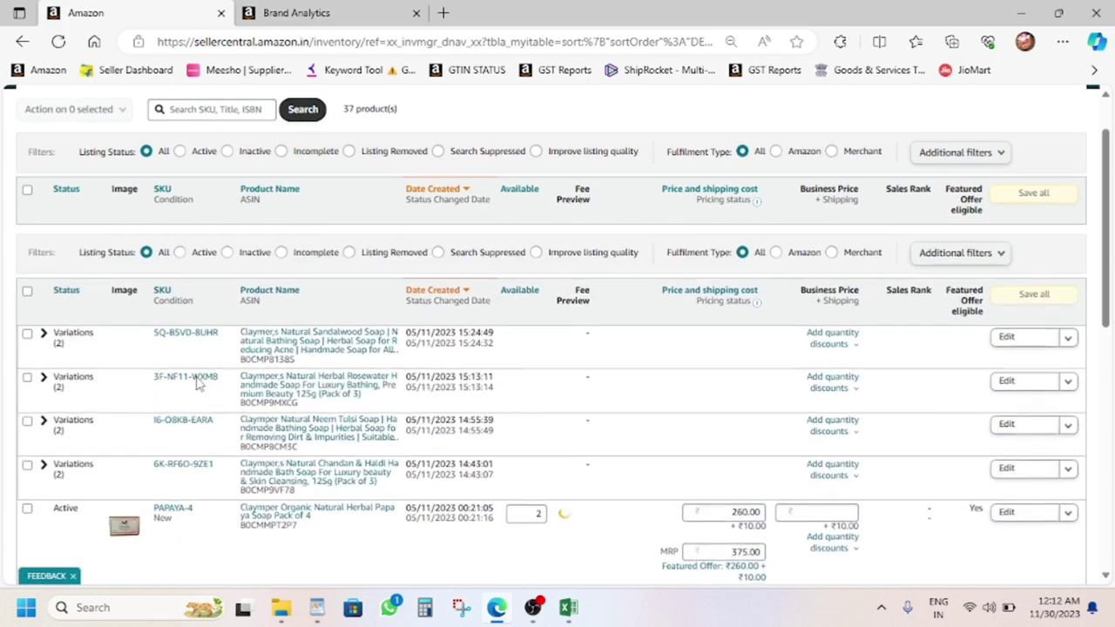
pyautogui.scroll(-2, 199, 384)
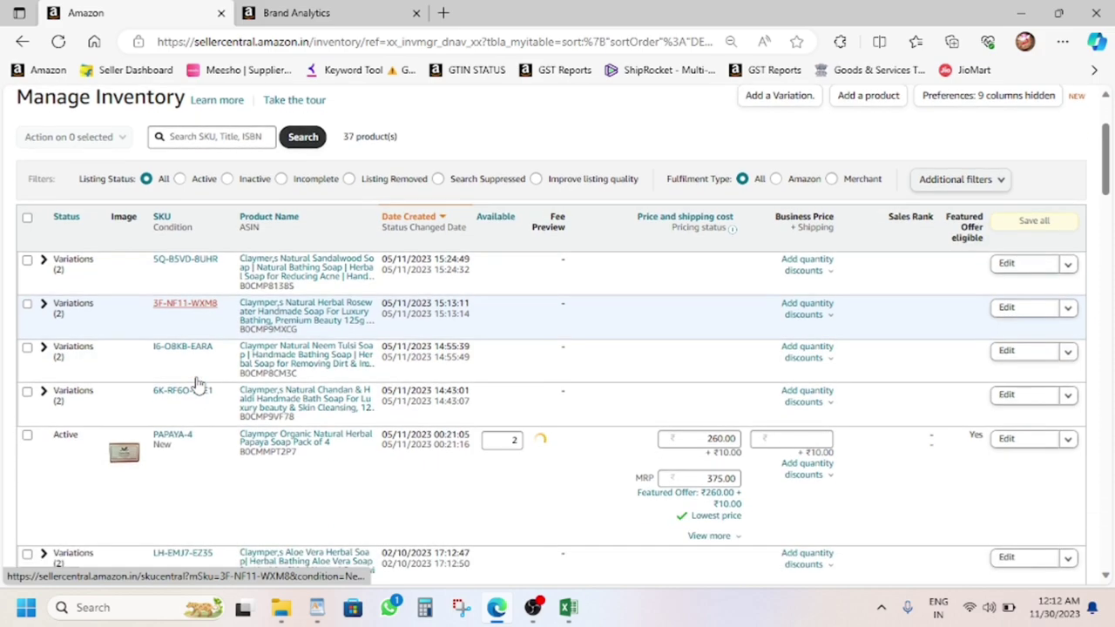
pyautogui.scroll(3, 198, 384)
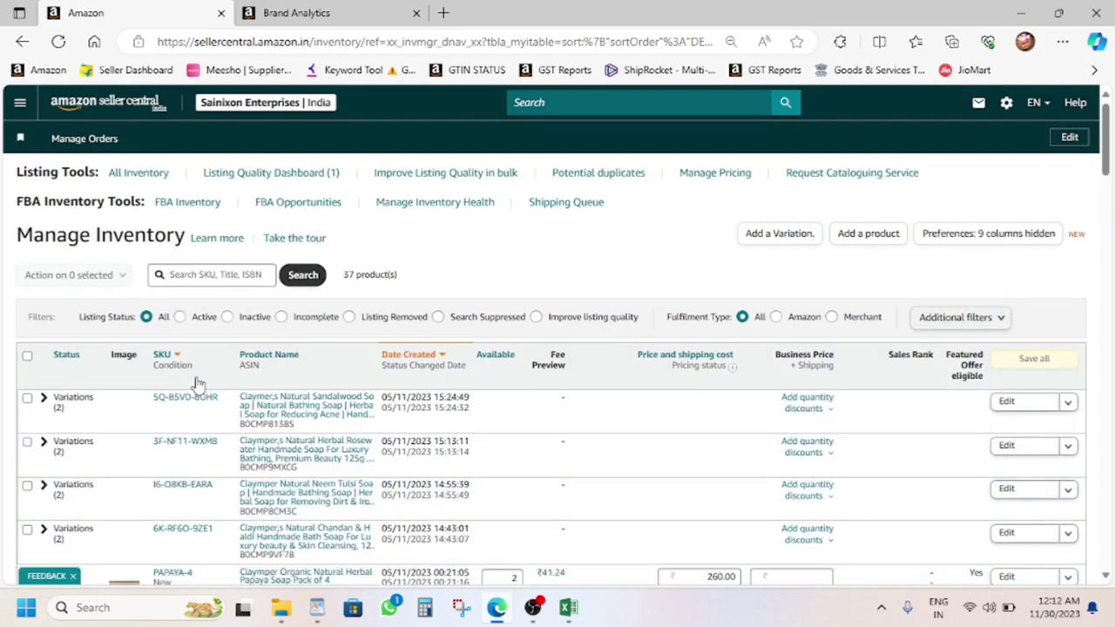
pyautogui.scroll(-3, 198, 384)
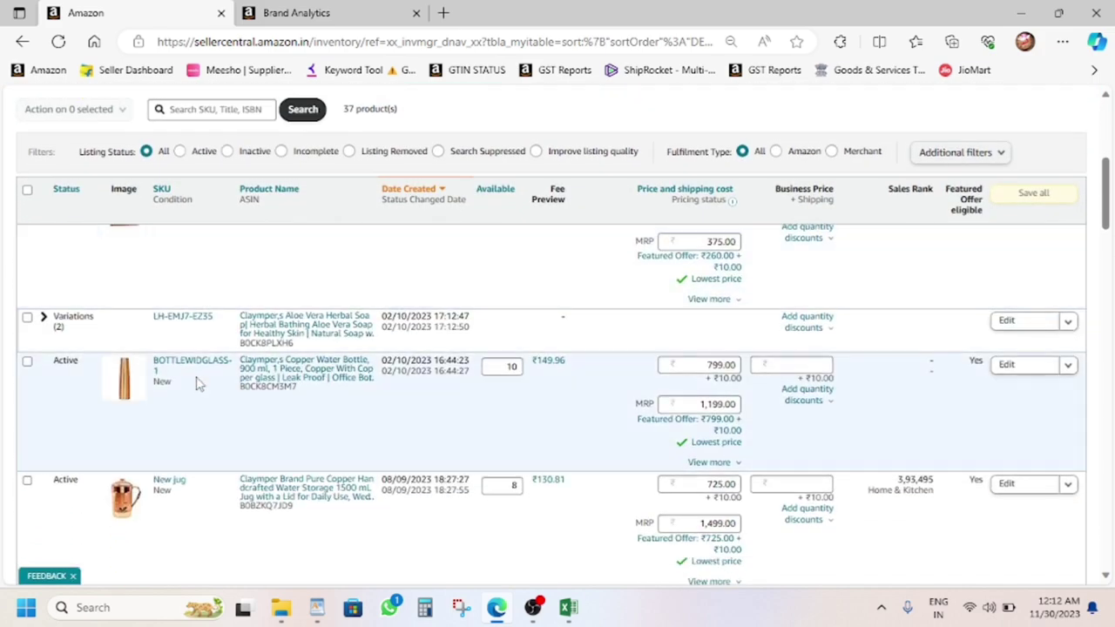
pyautogui.scroll(-5, 197, 384)
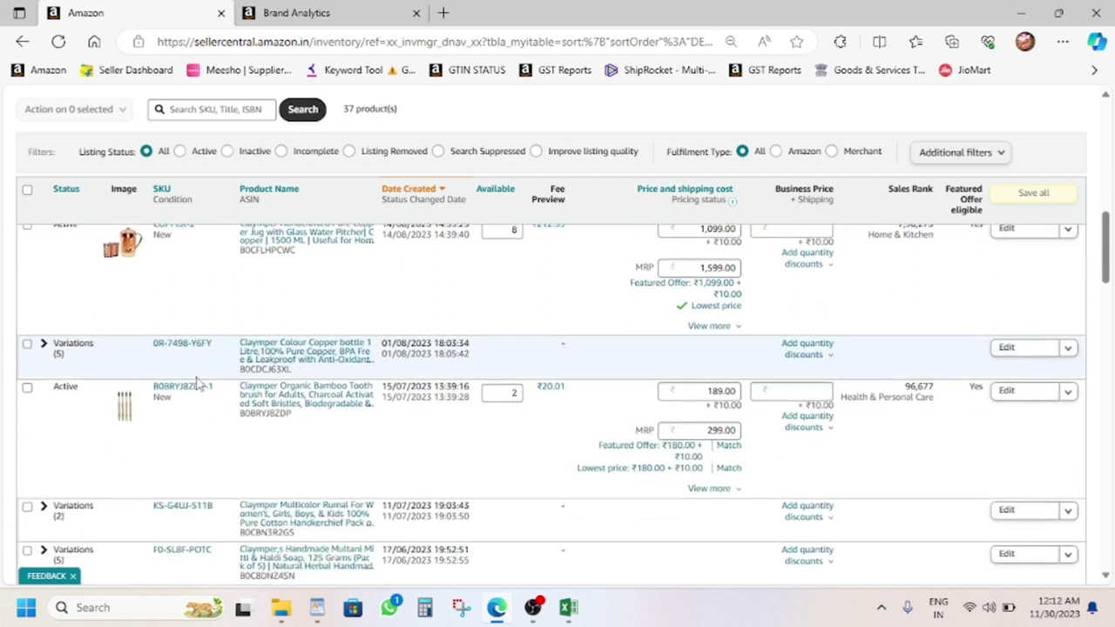
pyautogui.scroll(-2, 144, 401)
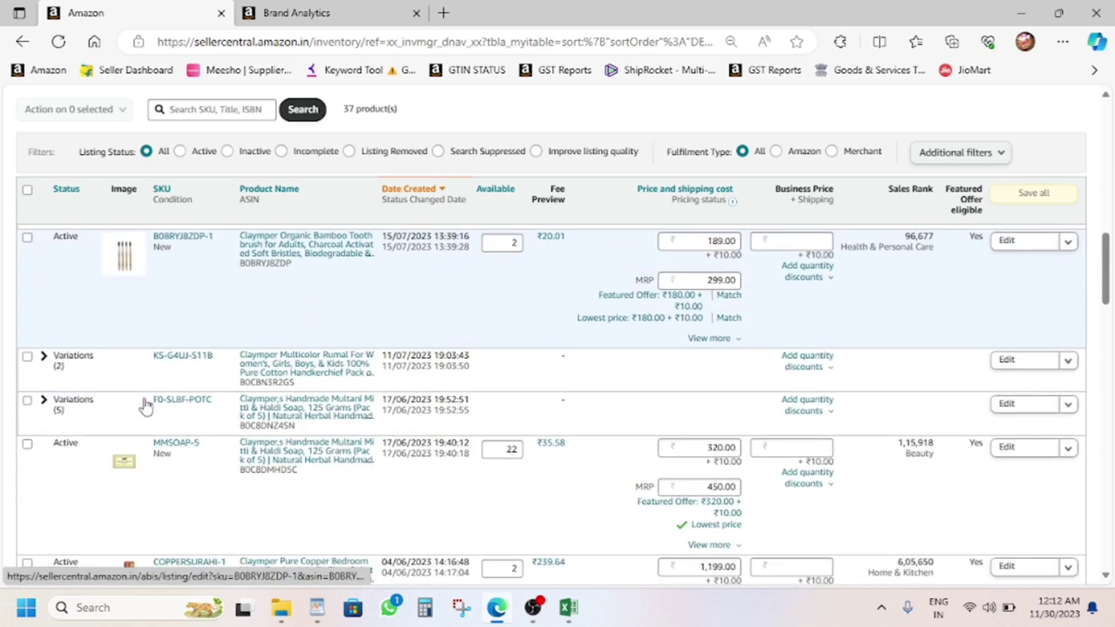
pyautogui.scroll(-1, 144, 436)
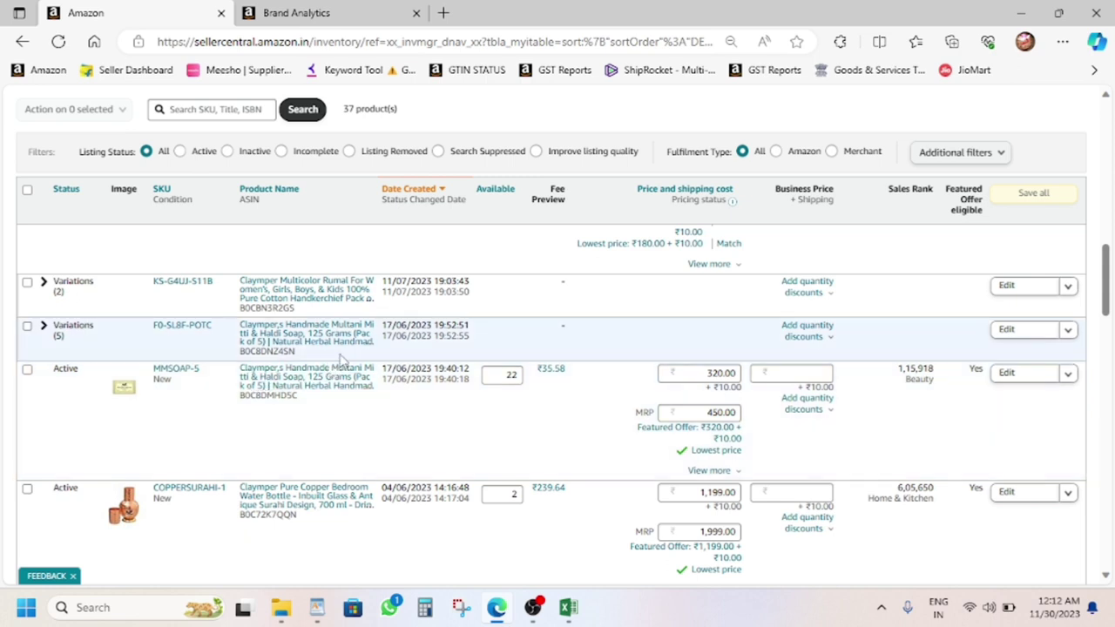
pyautogui.click(44, 326)
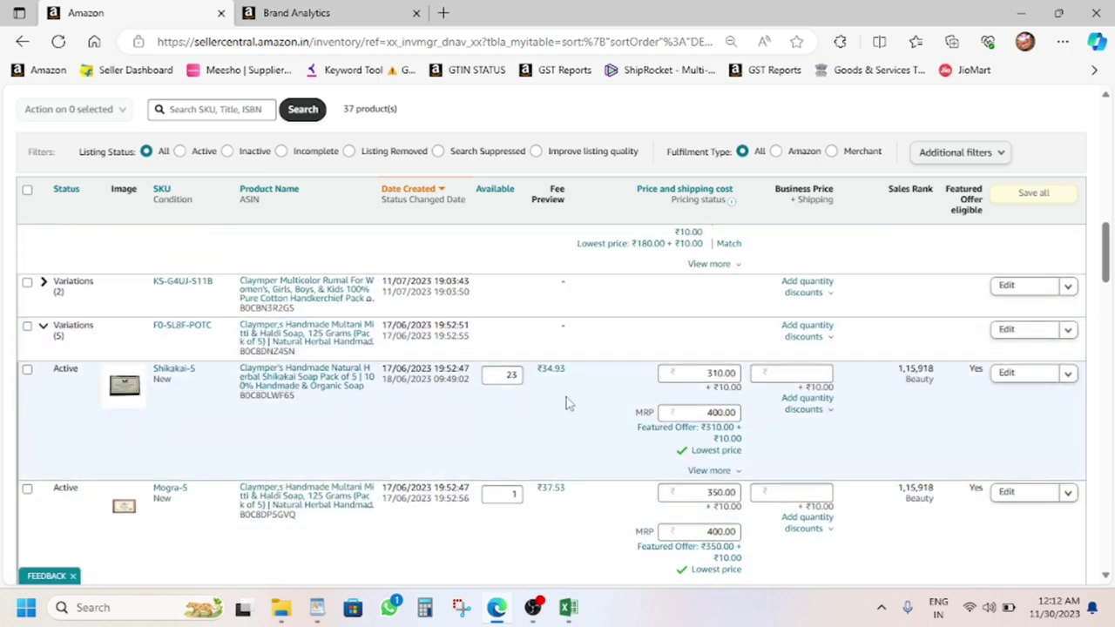
pyautogui.click(1008, 374)
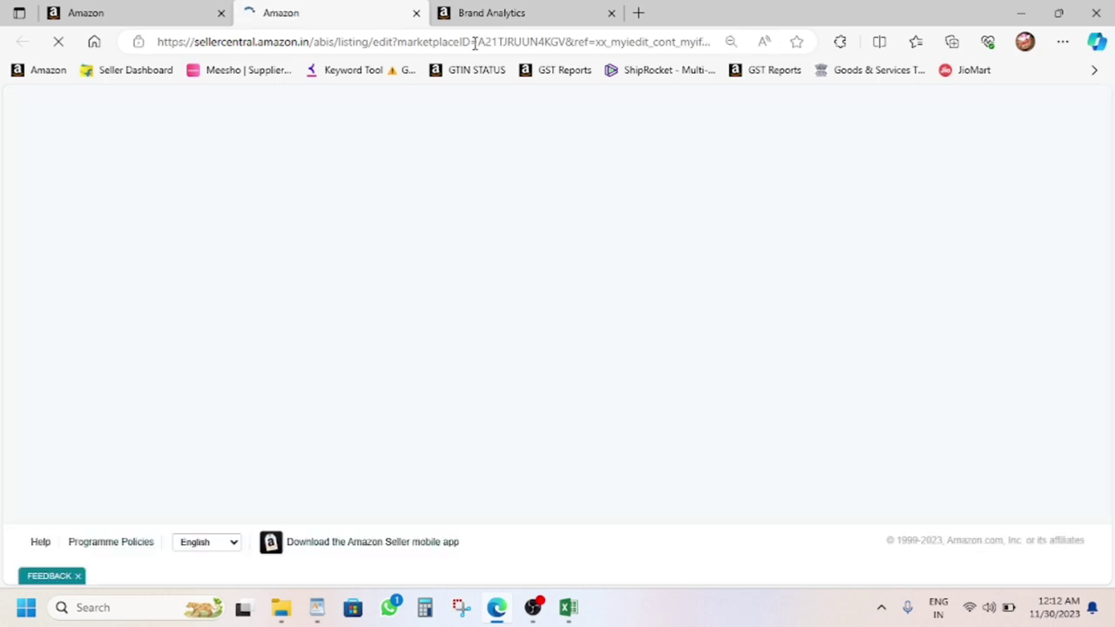
# Close the Brand Analytics Download Manager tab and switch to the search query report in Excel.
pyautogui.click(501, 19)
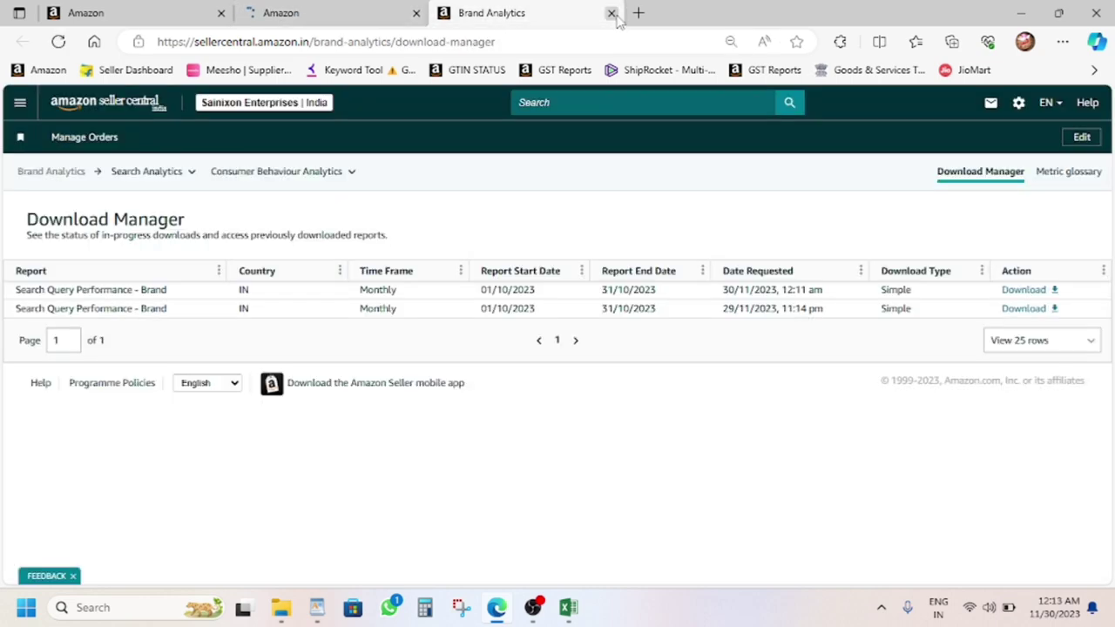
pyautogui.click(611, 14)
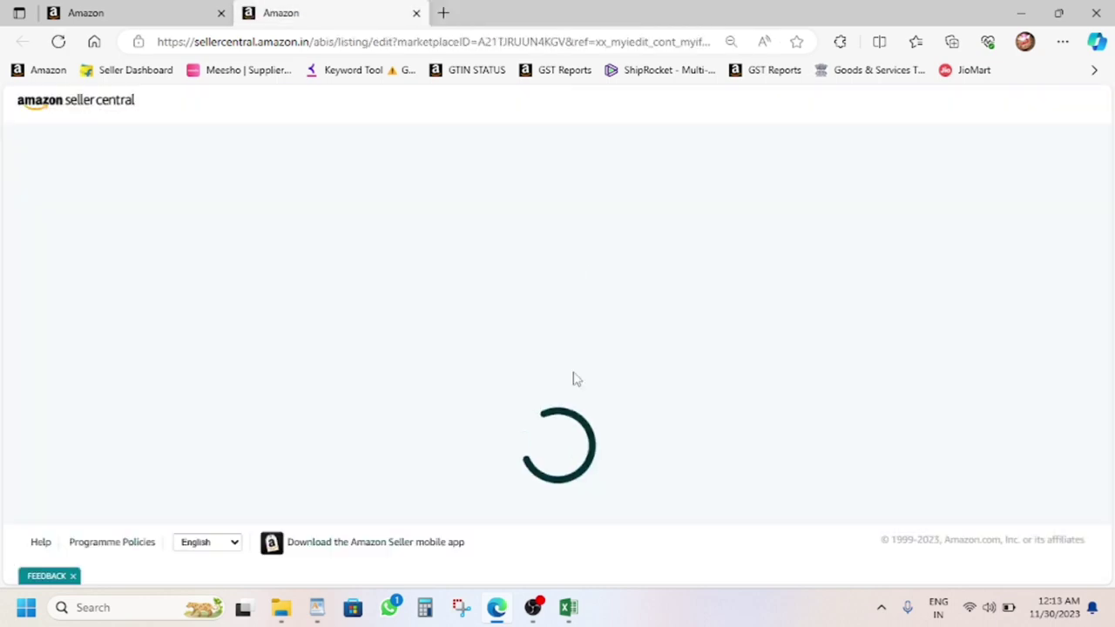
pyautogui.click(575, 603)
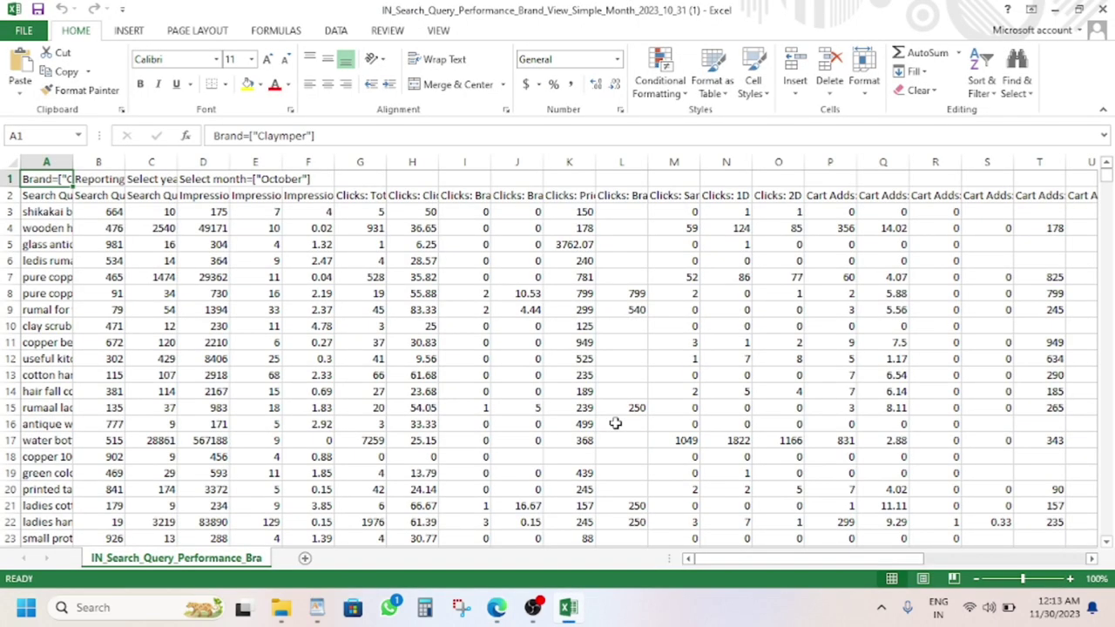
# Resize column A so the search queries are readable and widen column H to show its full Click Rate % heading.
pyautogui.click(71, 162)
pyautogui.doubleClick(72, 162)
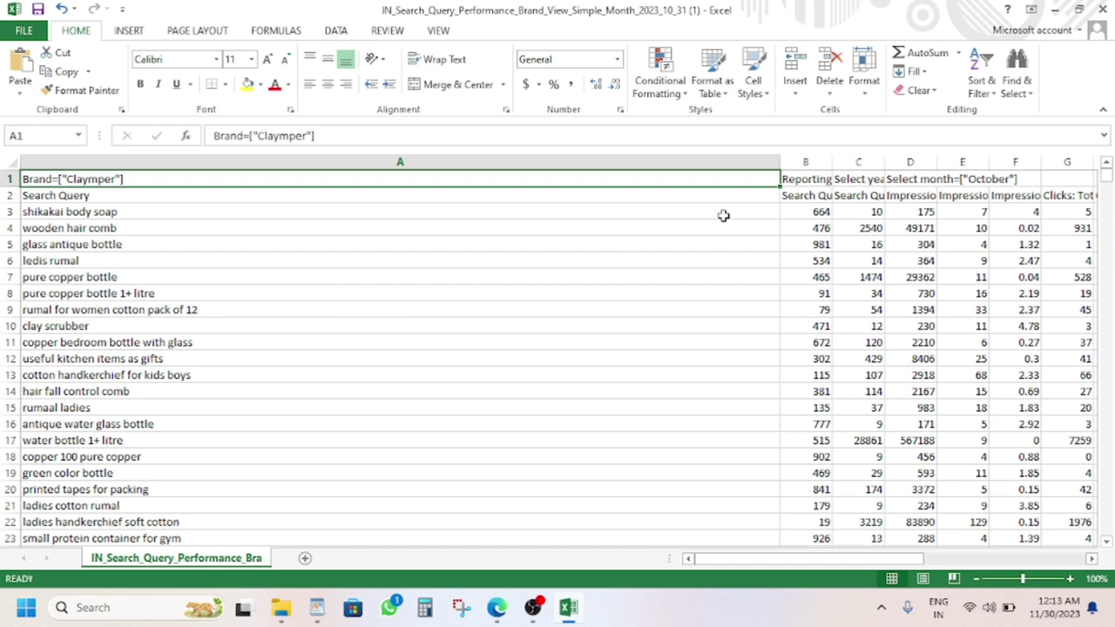
pyautogui.moveTo(772, 162); pyautogui.dragTo(390, 200)
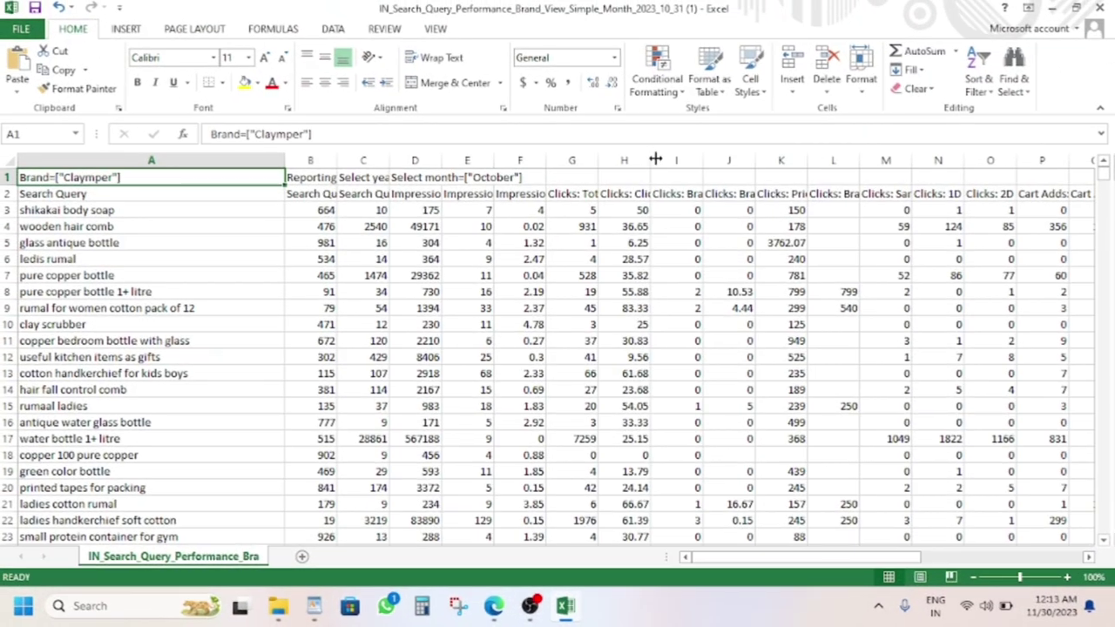
pyautogui.moveTo(655, 159); pyautogui.dragTo(699, 160)
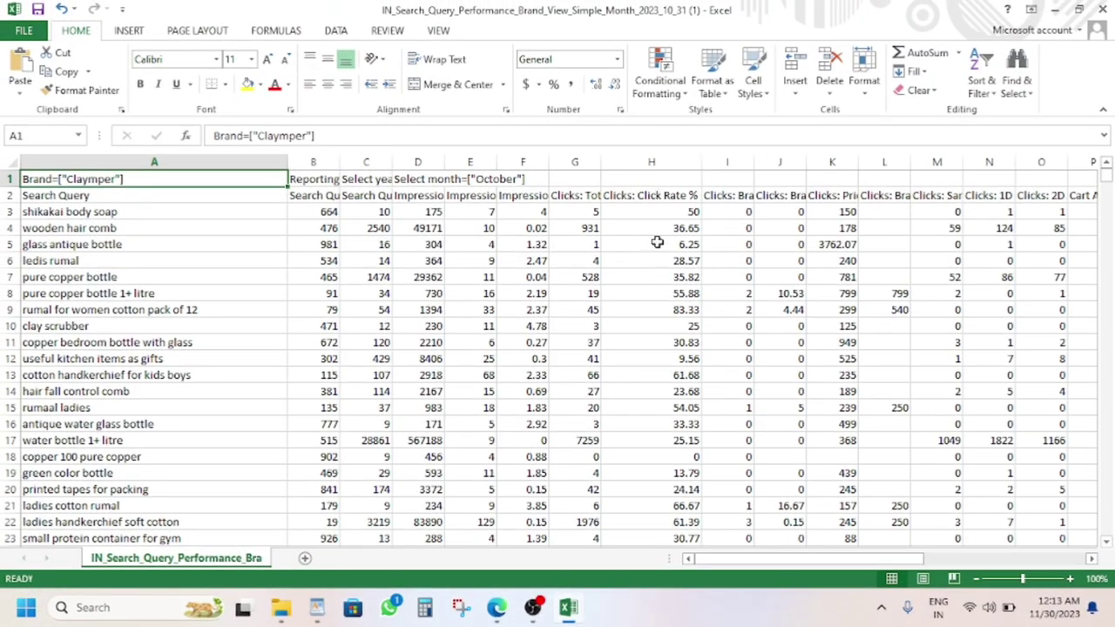
pyautogui.click(150, 195)
pyautogui.press('BackSpace')
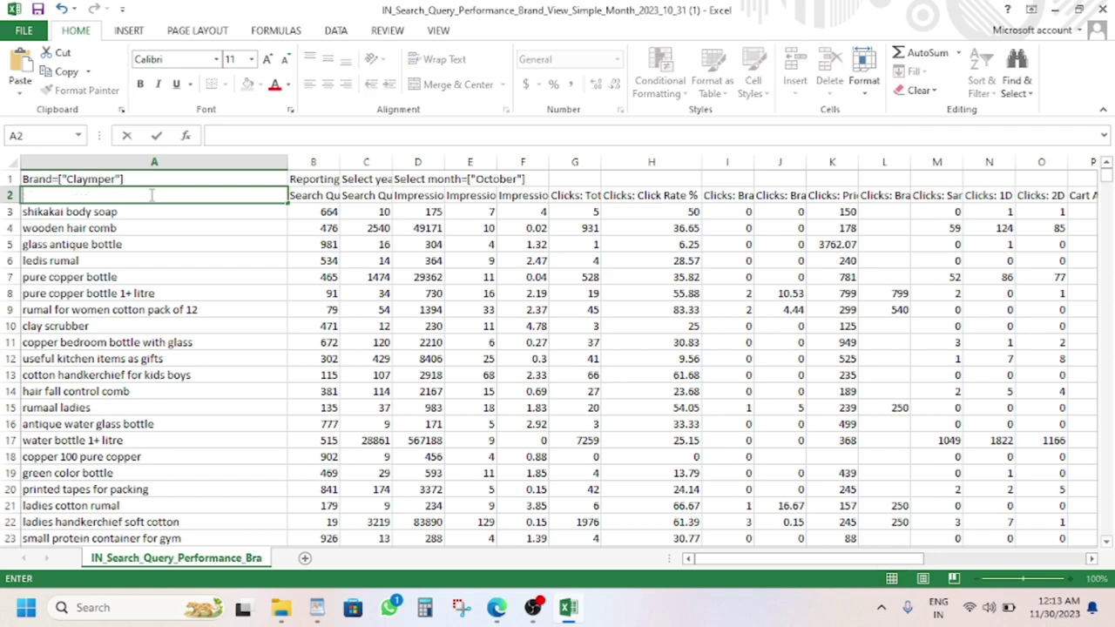
pyautogui.click(195, 276)
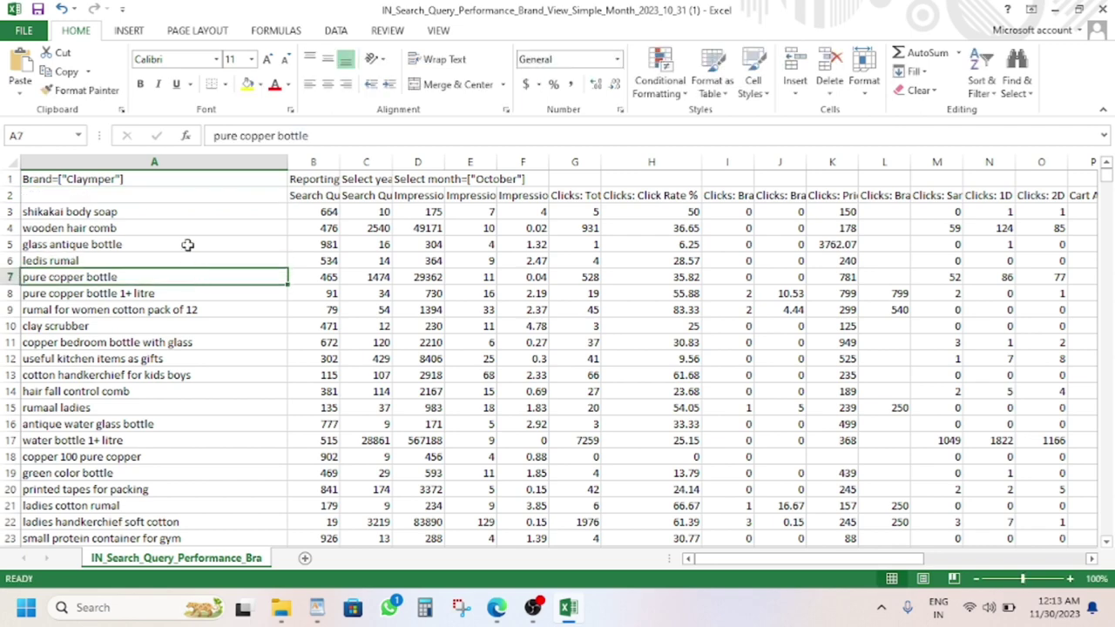
pyautogui.click(186, 193)
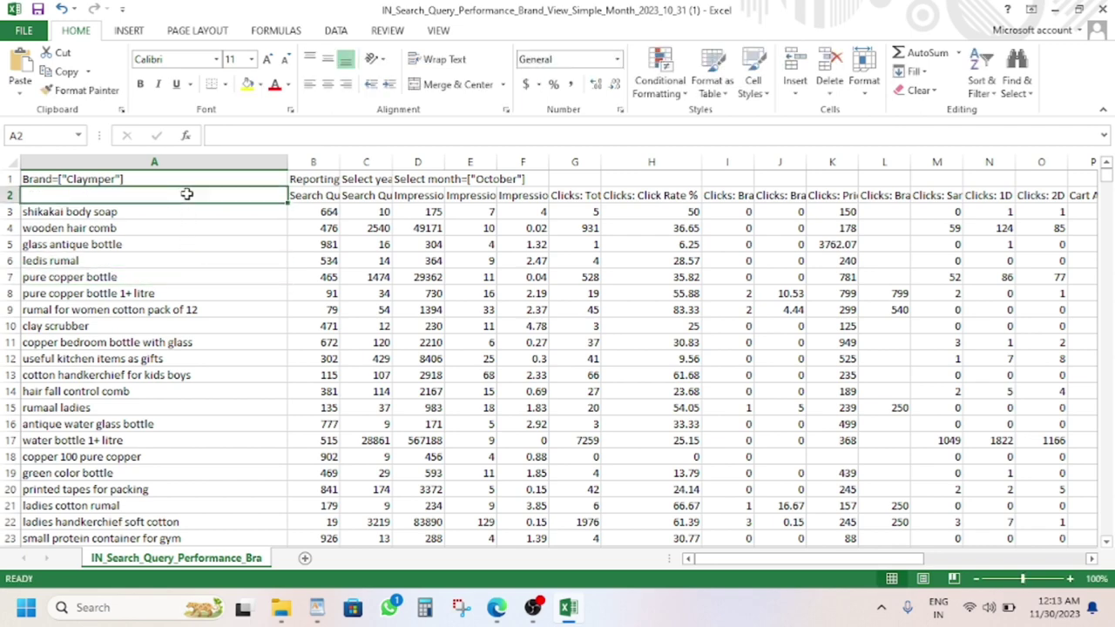
pyautogui.hotkey('ctrl', 'z')
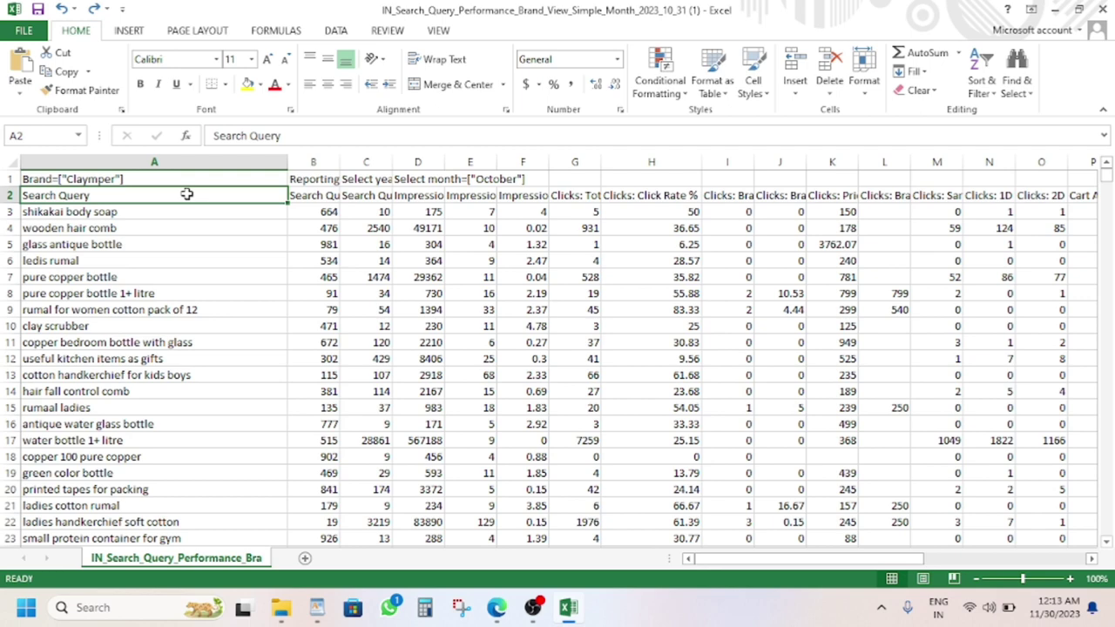
# Add filters to the header row by filtering on the Search Query cell's value, and select all queries in that column's filter.
pyautogui.rightClick(187, 194)
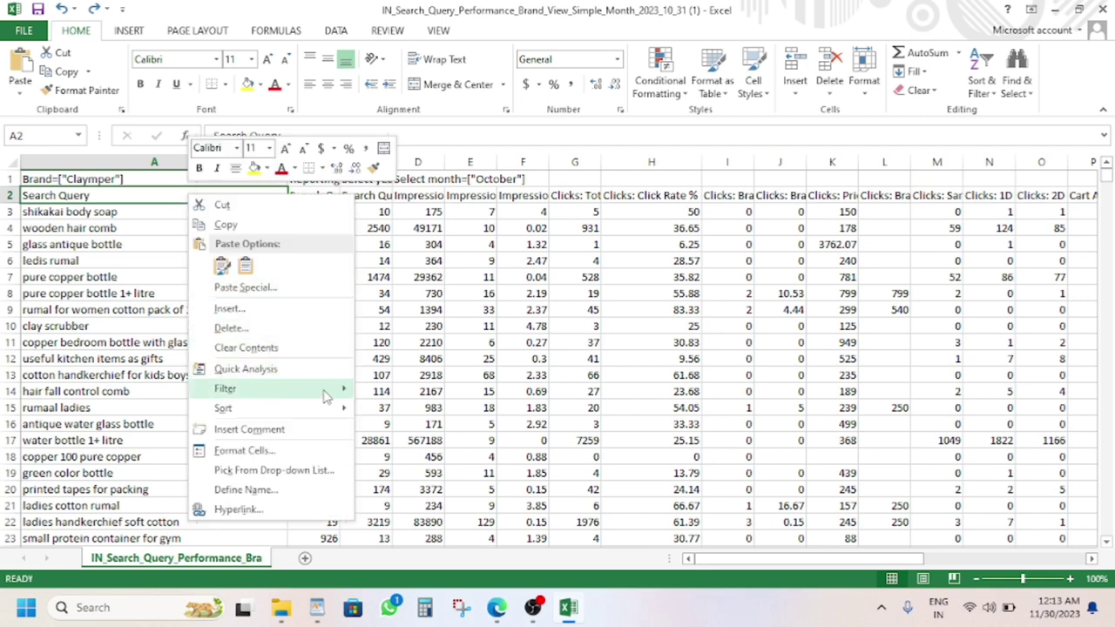
pyautogui.moveTo(306, 393)
pyautogui.click(444, 432)
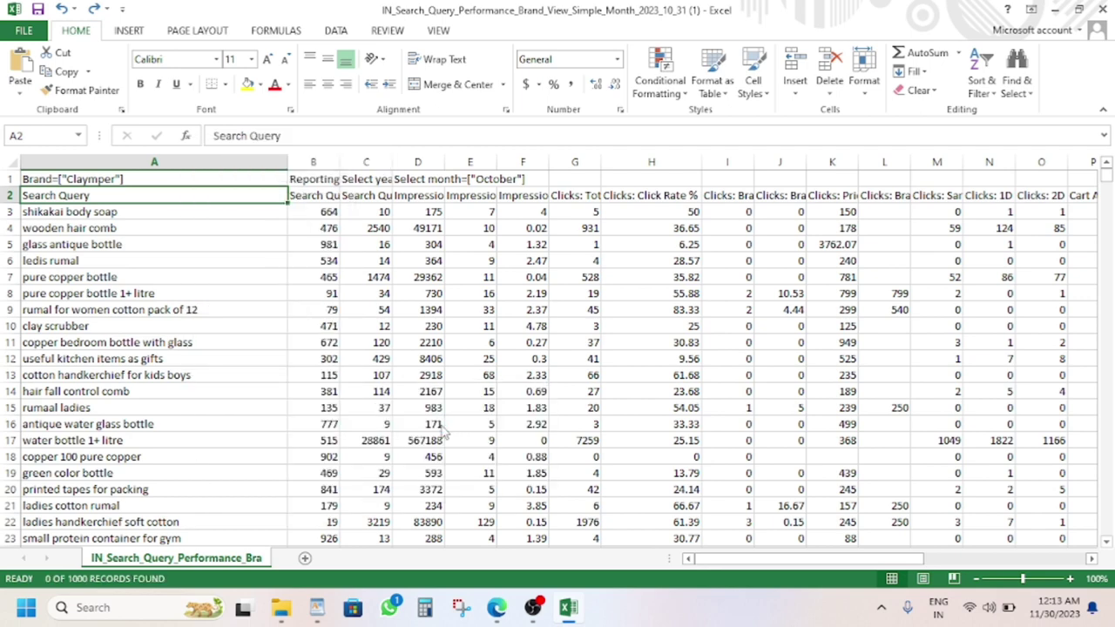
pyautogui.click(90, 341)
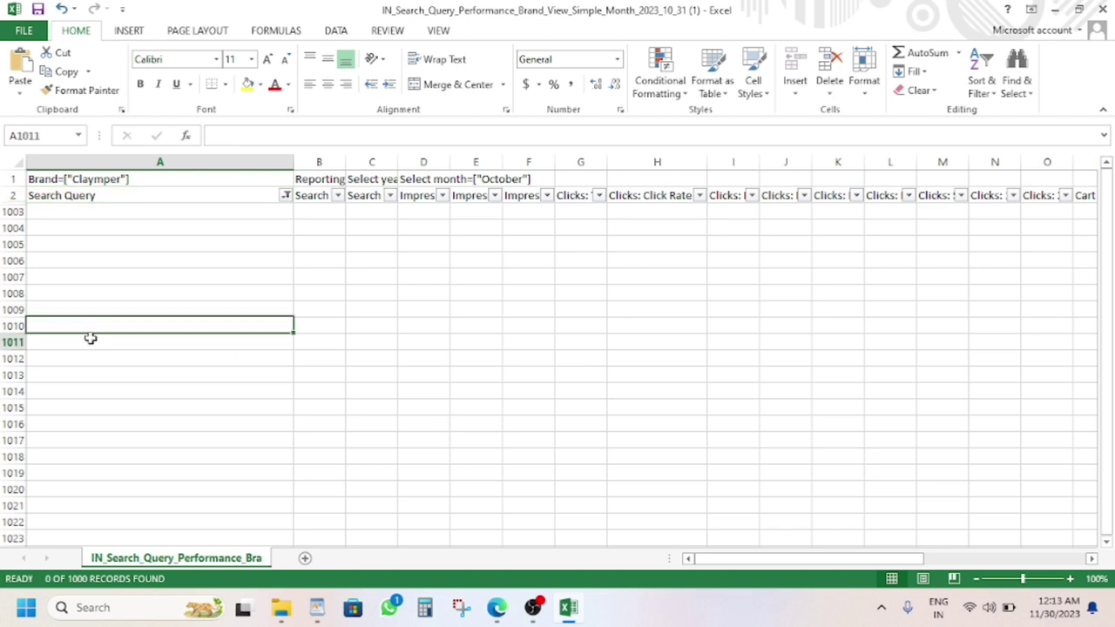
pyautogui.click(285, 195)
pyautogui.click(143, 355)
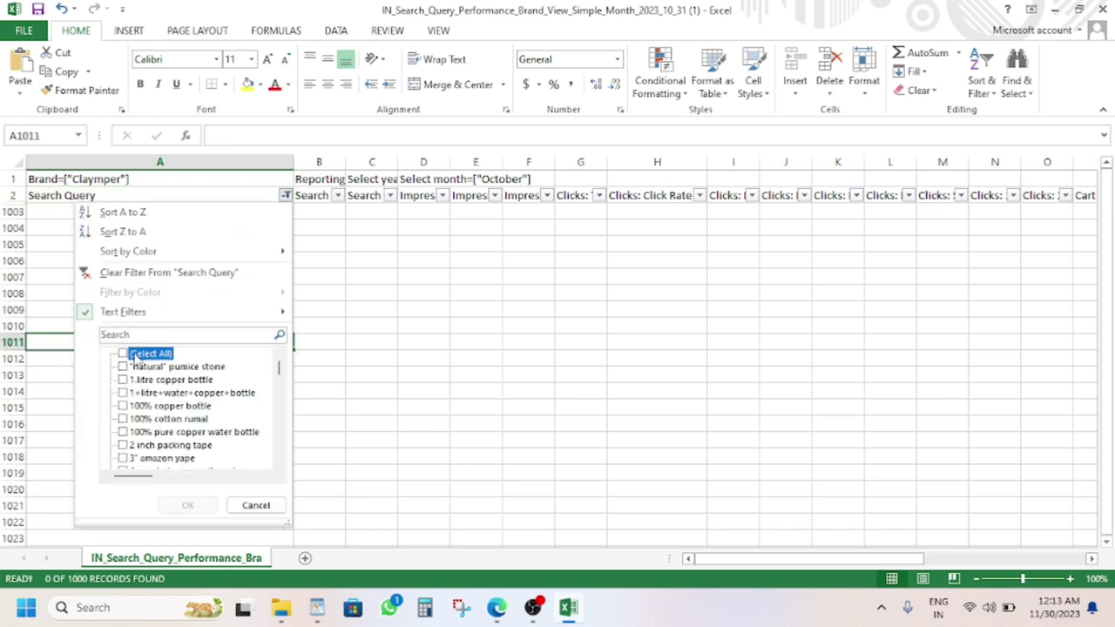
pyautogui.click(185, 507)
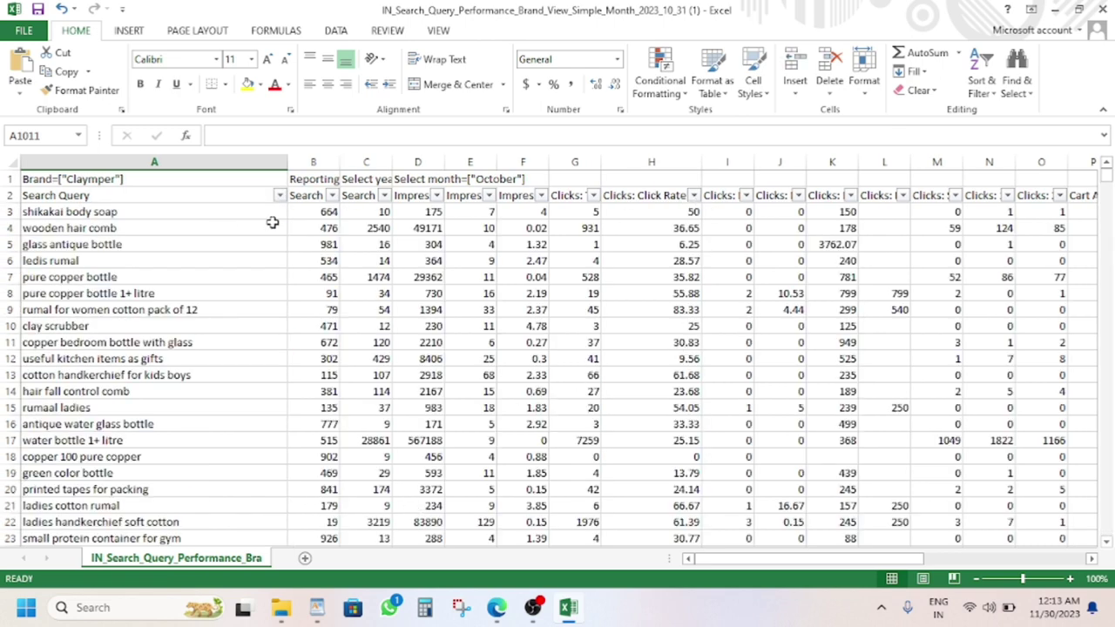
# Filter the Search Query column to show only the queries containing "shikak".
pyautogui.click(279, 195)
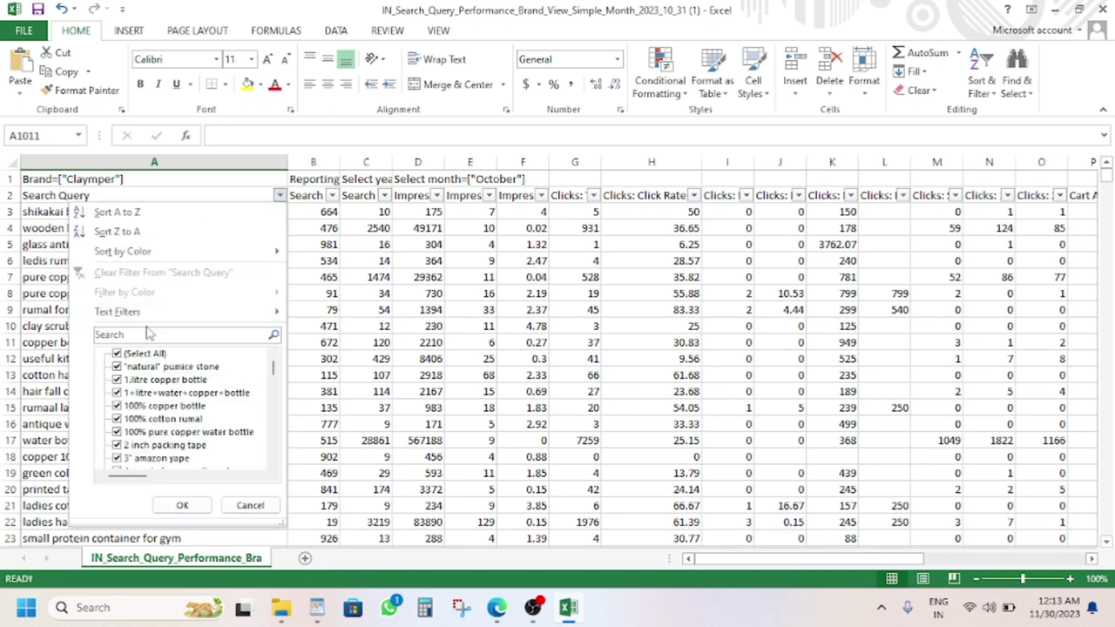
pyautogui.click(148, 334)
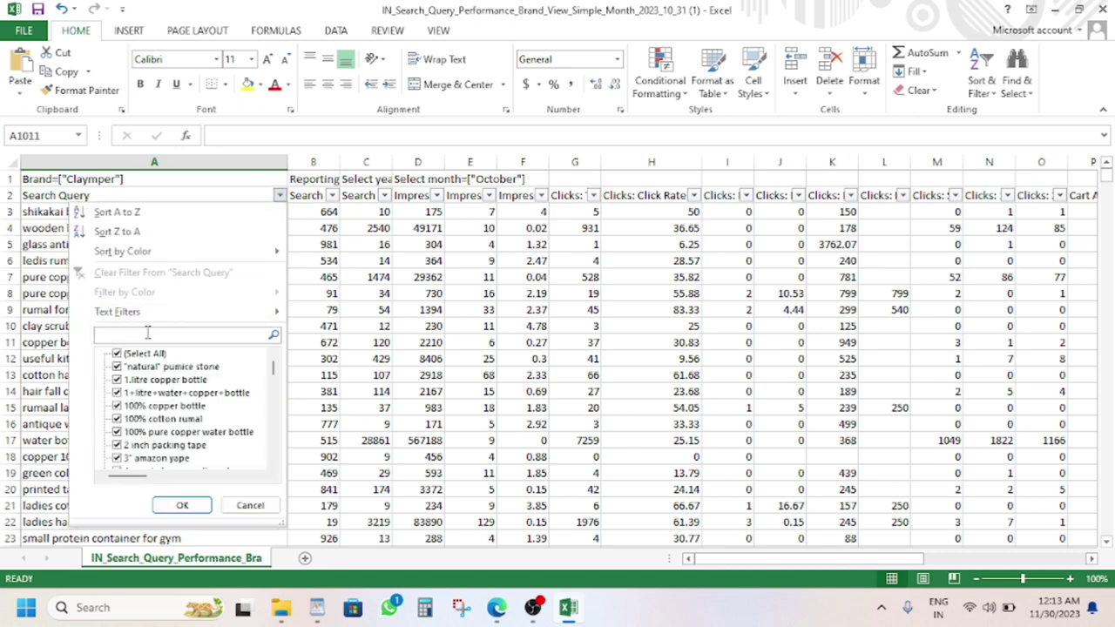
pyautogui.write('shi')
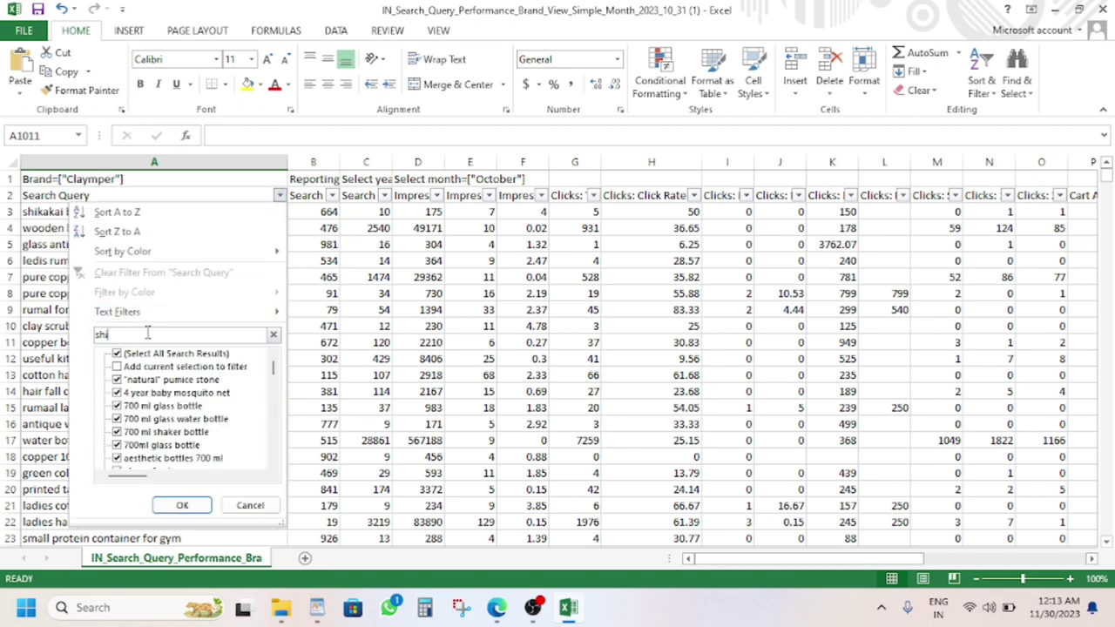
pyautogui.write('kak')
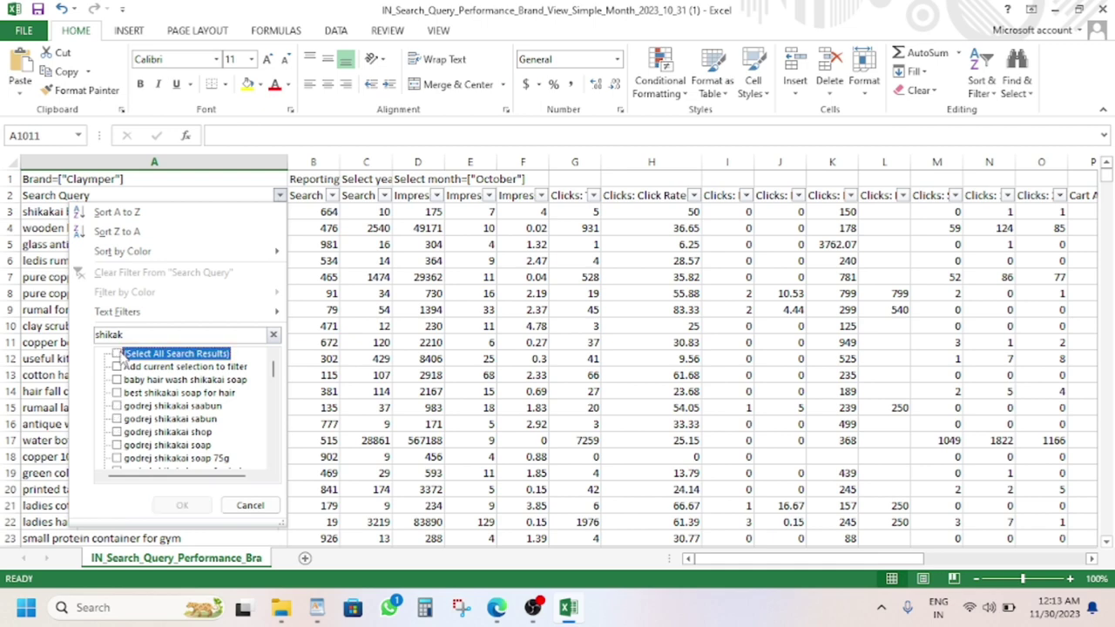
pyautogui.click(179, 507)
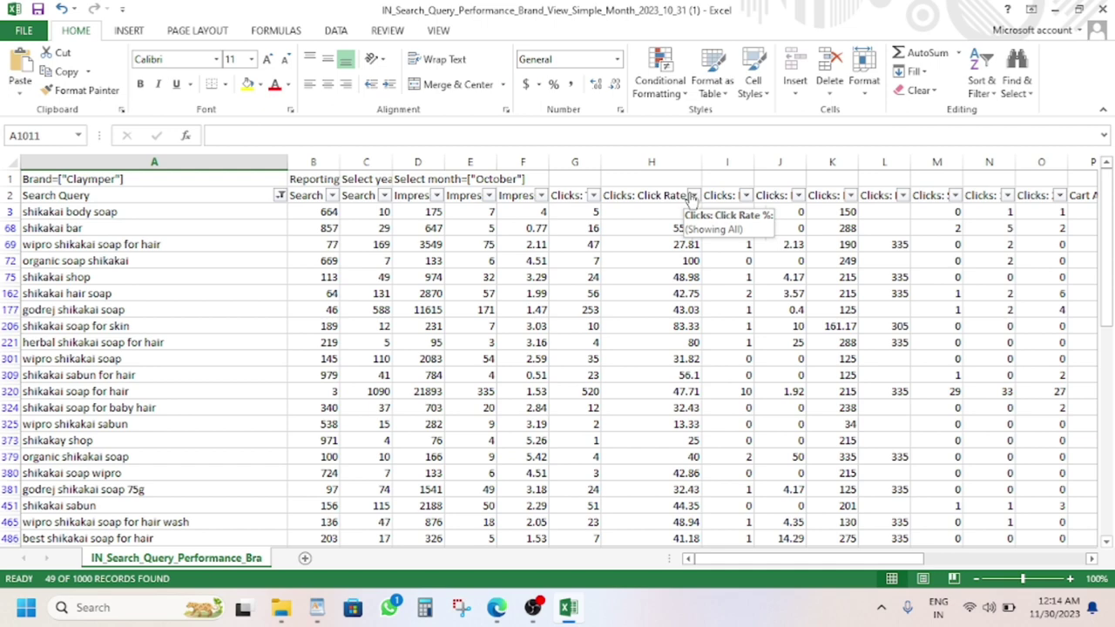
# Deselect all values in the Click Rate % filter and select only the rates from 54.1 up to 180.
pyautogui.click(692, 195)
pyautogui.click(533, 353)
pyautogui.scroll(-8, 544, 406)
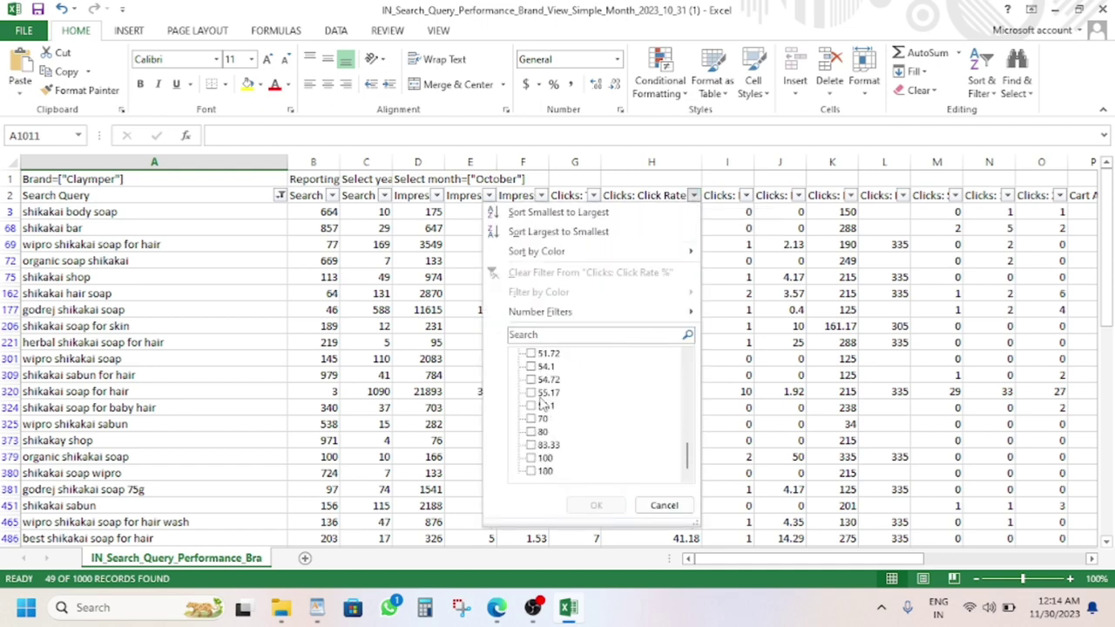
pyautogui.click(541, 457)
pyautogui.click(544, 471)
pyautogui.click(546, 447)
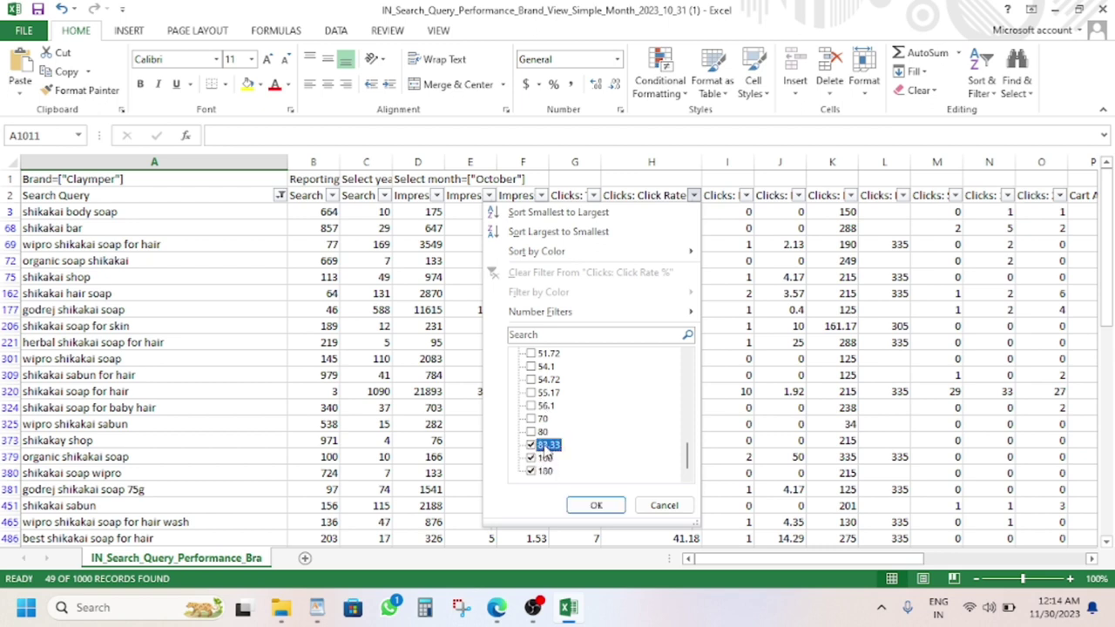
pyautogui.click(541, 432)
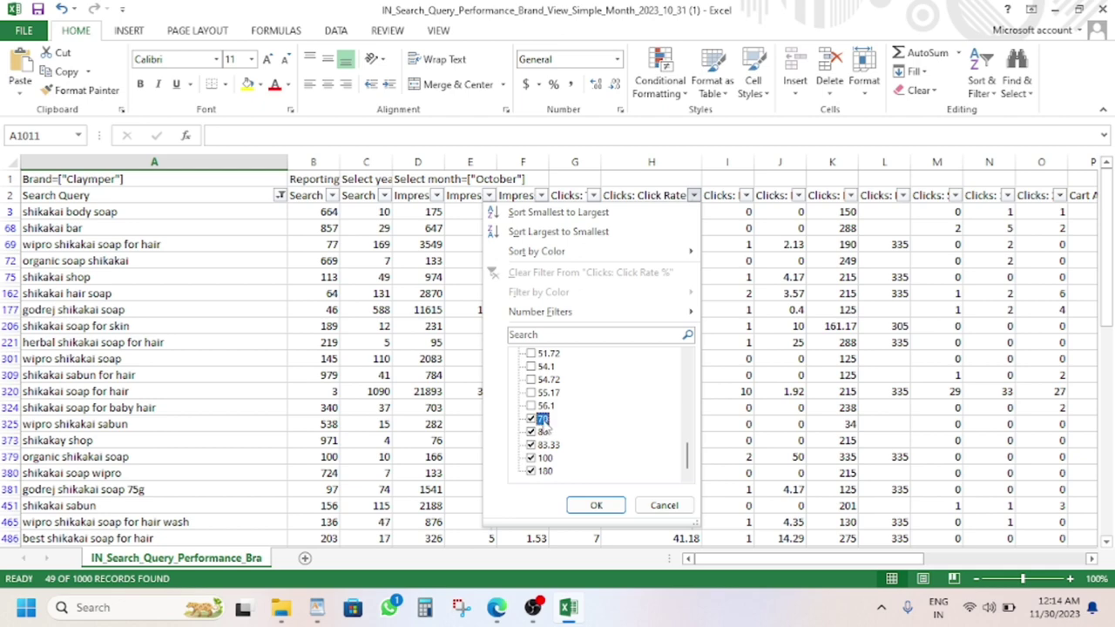
pyautogui.click(545, 409)
pyautogui.click(547, 393)
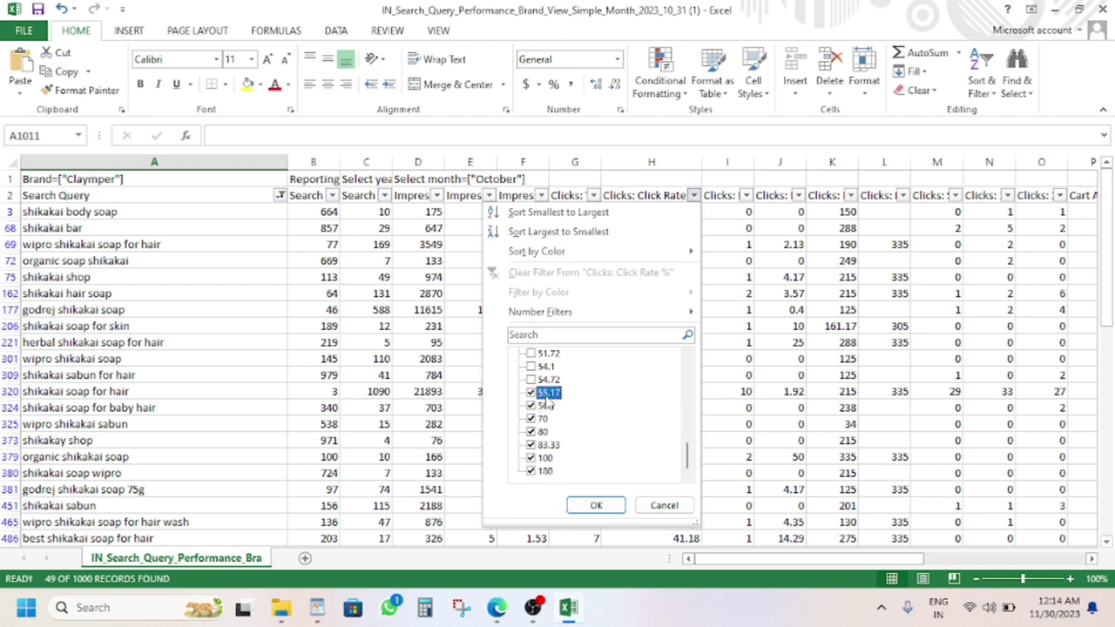
pyautogui.click(545, 381)
pyautogui.click(546, 367)
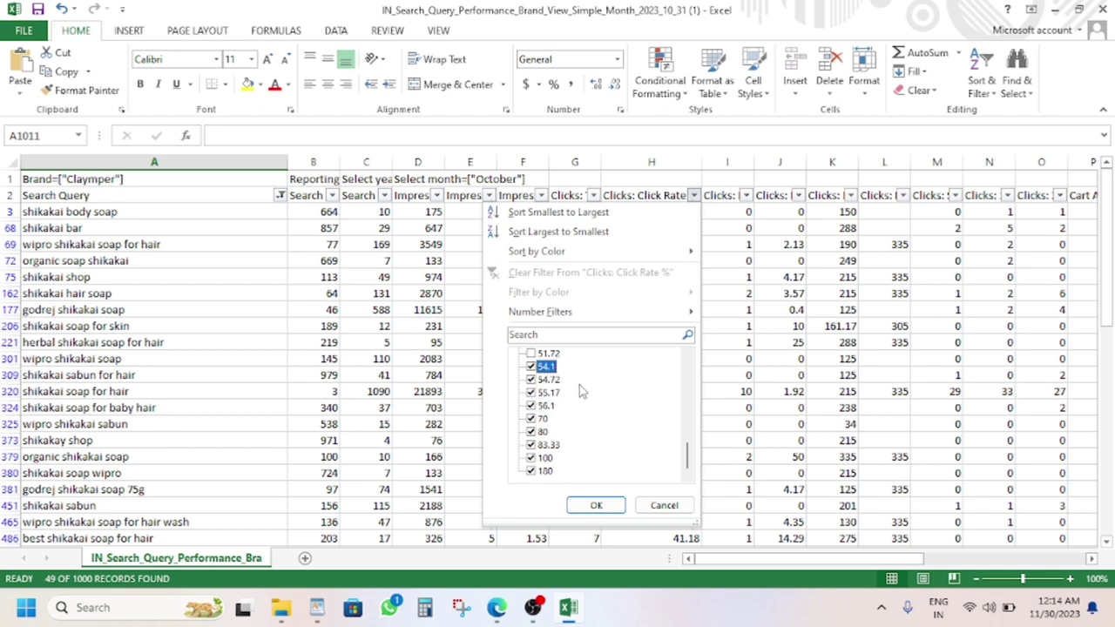
# Add the rates 51.72, 51.42 and 50 to the Click Rate % filter selection and apply the filter.
pyautogui.scroll(1, 592, 413)
pyautogui.click(557, 392)
pyautogui.click(556, 380)
pyautogui.click(542, 368)
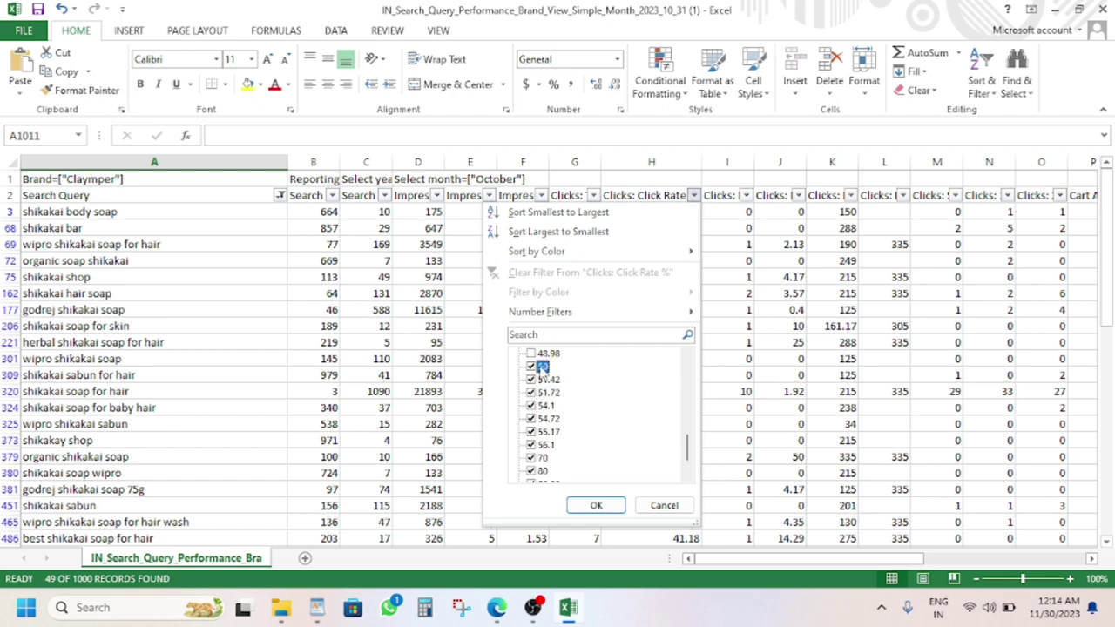
pyautogui.click(596, 505)
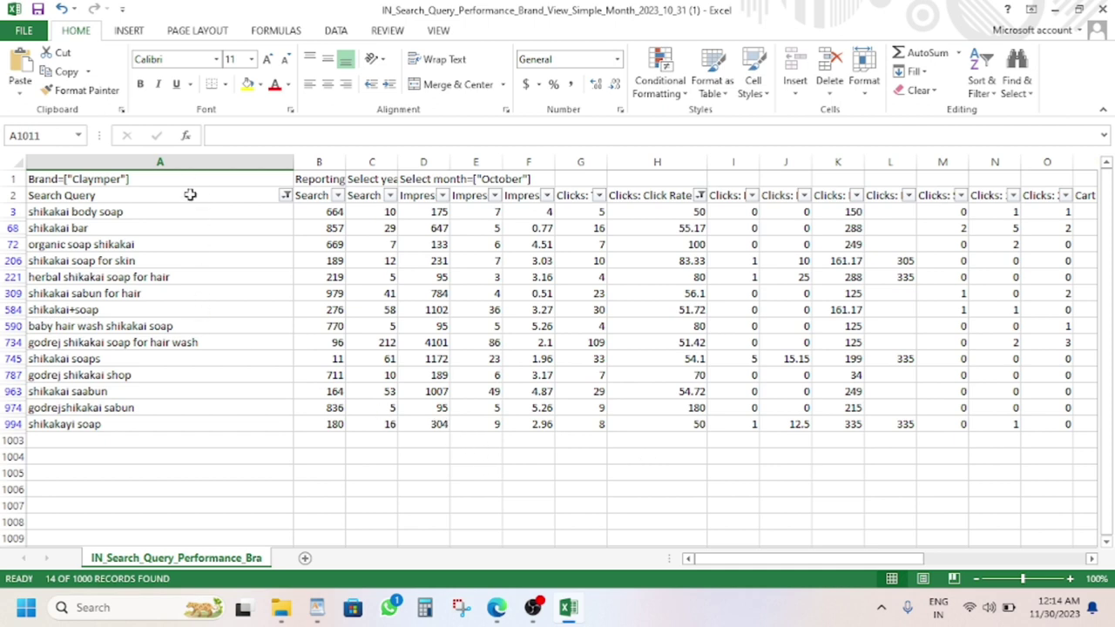
# Center the filtered search queries in column A horizontally.
pyautogui.moveTo(189, 211); pyautogui.dragTo(182, 440)
pyautogui.click(327, 84)
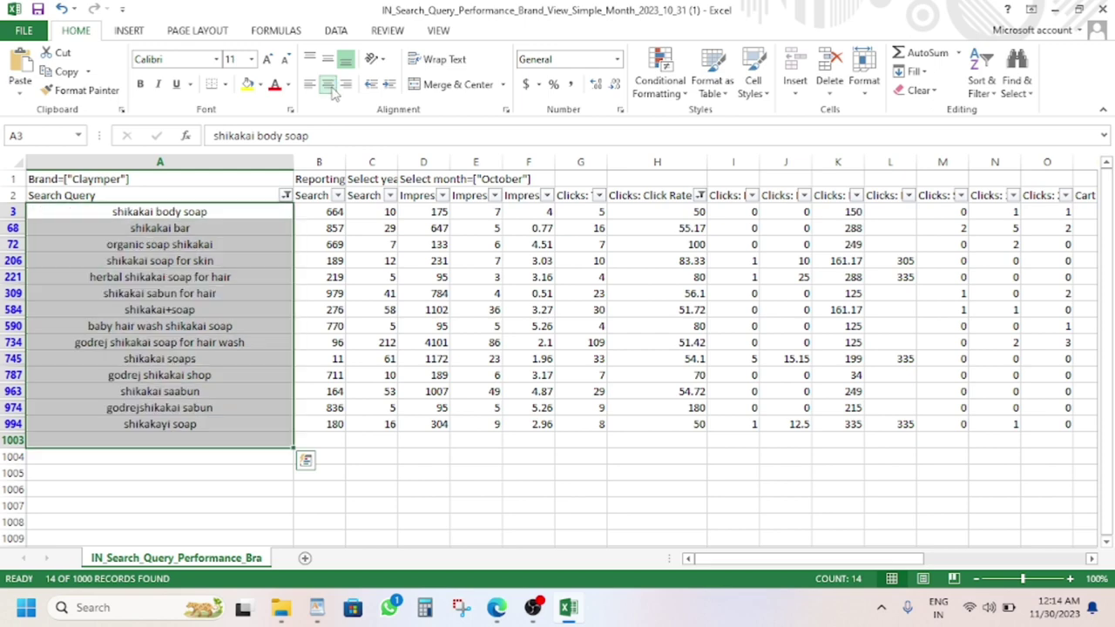
pyautogui.click(480, 501)
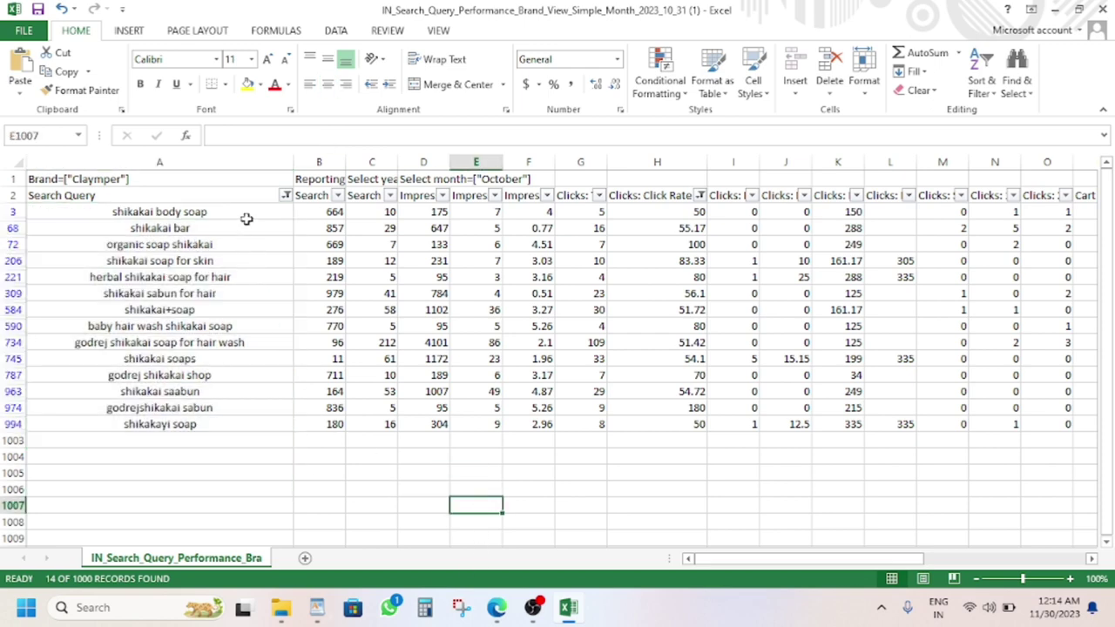
# Copy the filtered search queries from column A, switch to WordPad and paste them over the selected claim text.
pyautogui.moveTo(247, 217); pyautogui.dragTo(248, 424)
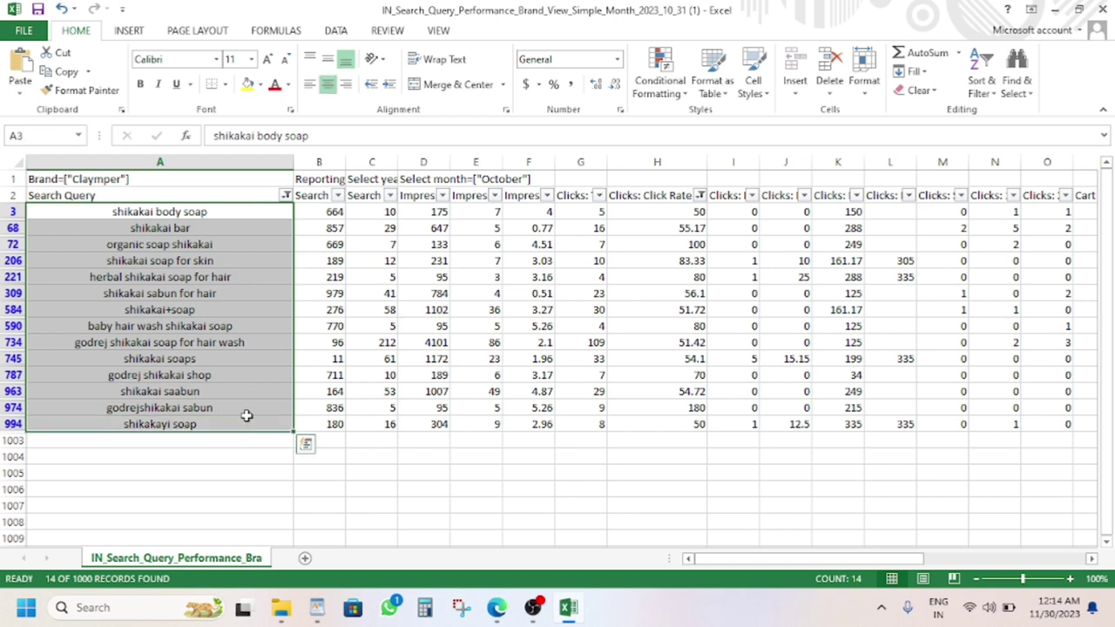
pyautogui.rightClick(230, 316)
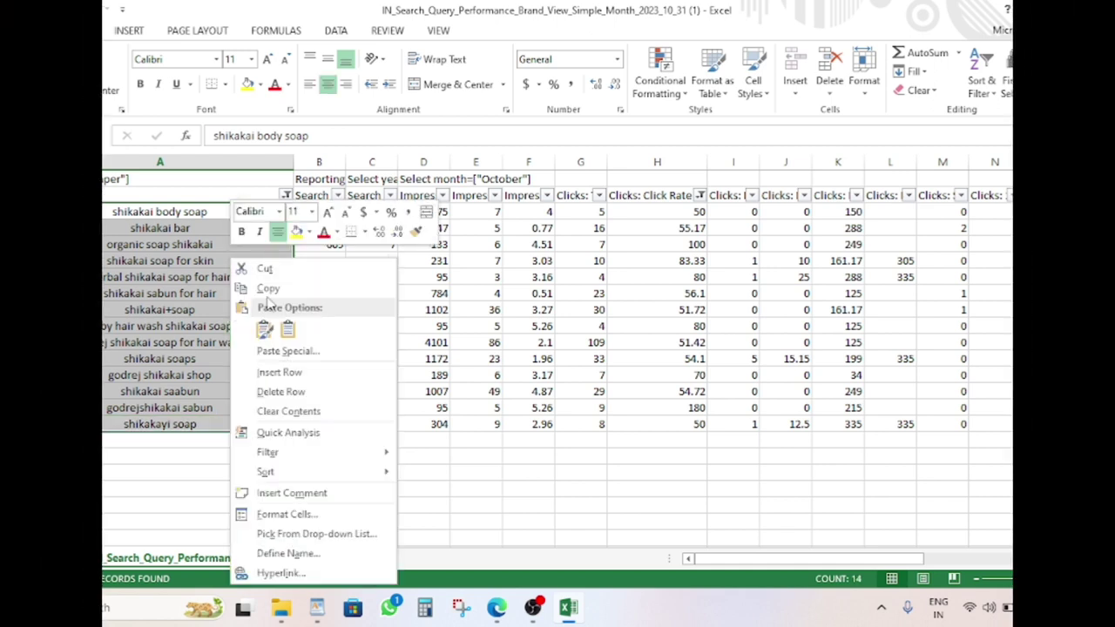
pyautogui.click(268, 288)
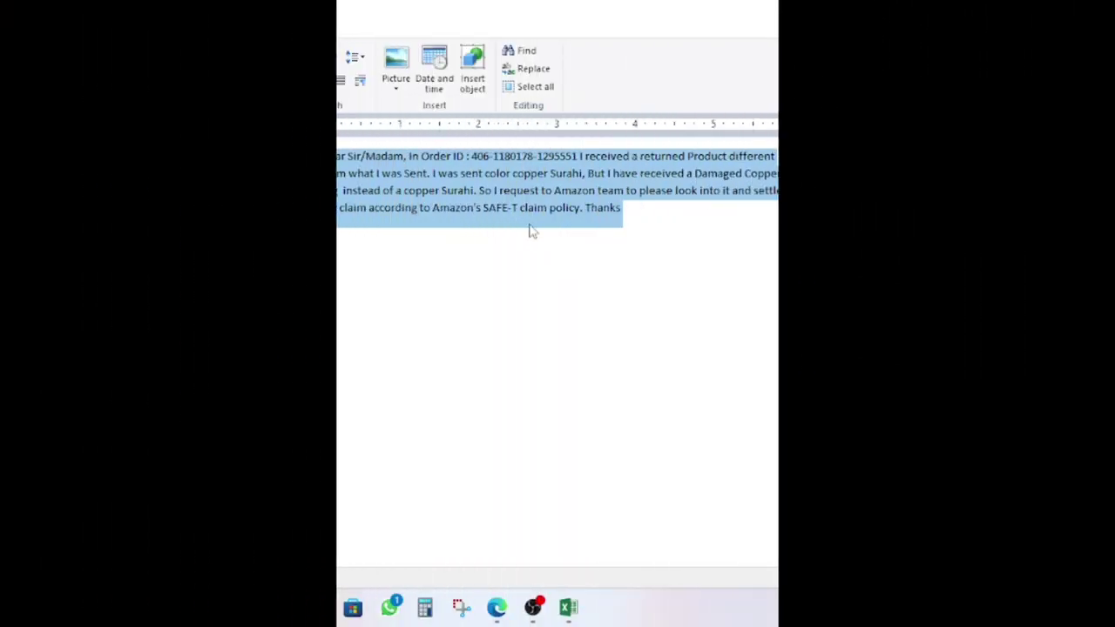
pyautogui.rightClick(522, 193)
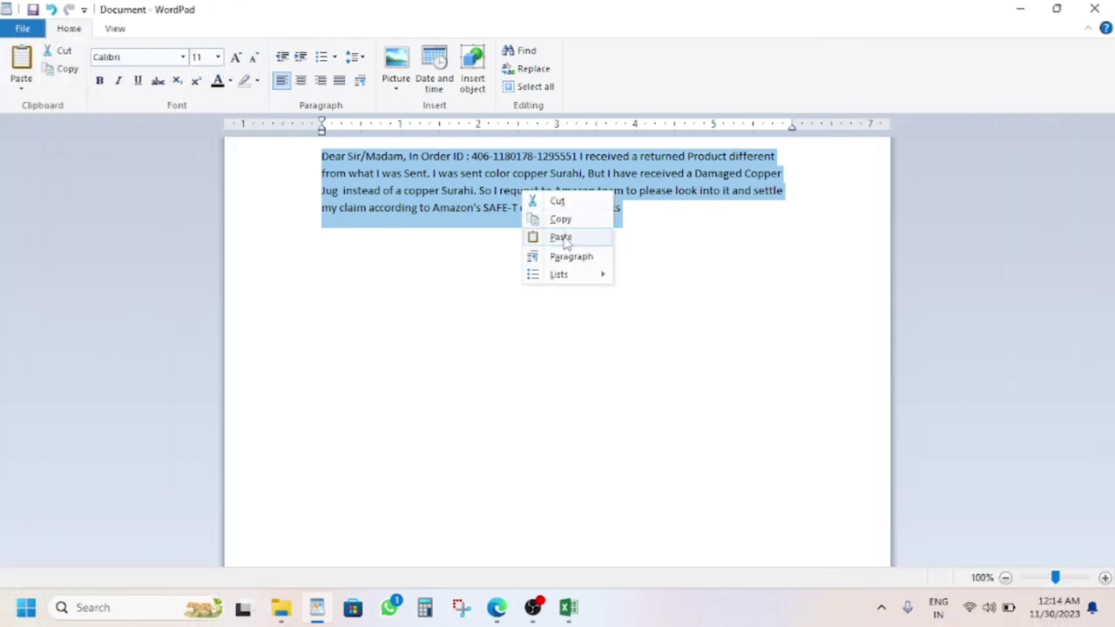
pyautogui.click(559, 218)
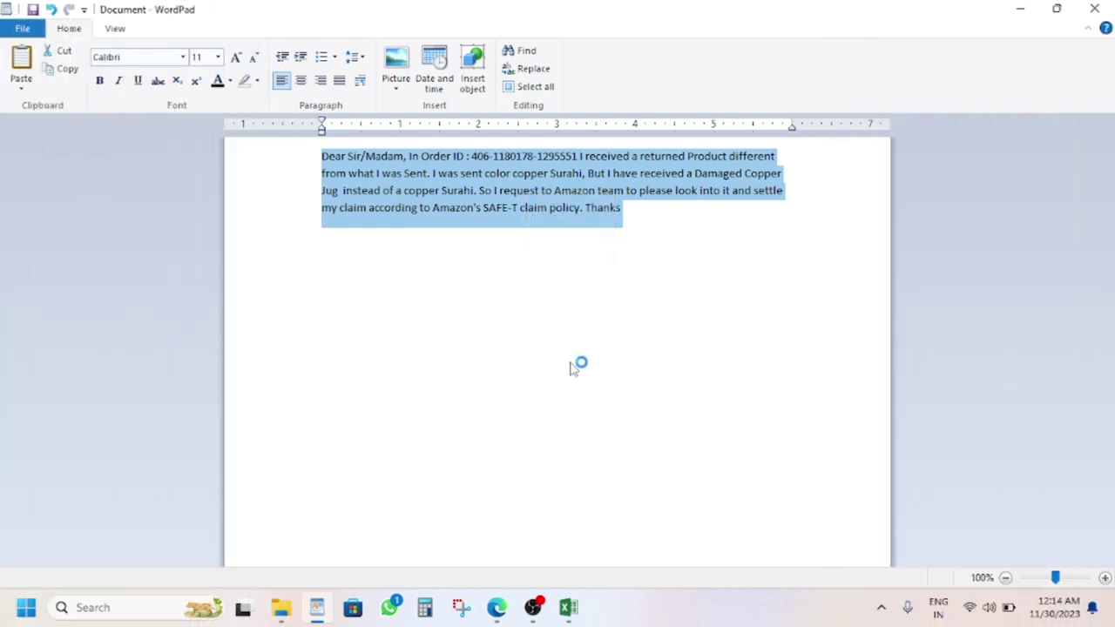
pyautogui.hotkey('ctrl', 'v')
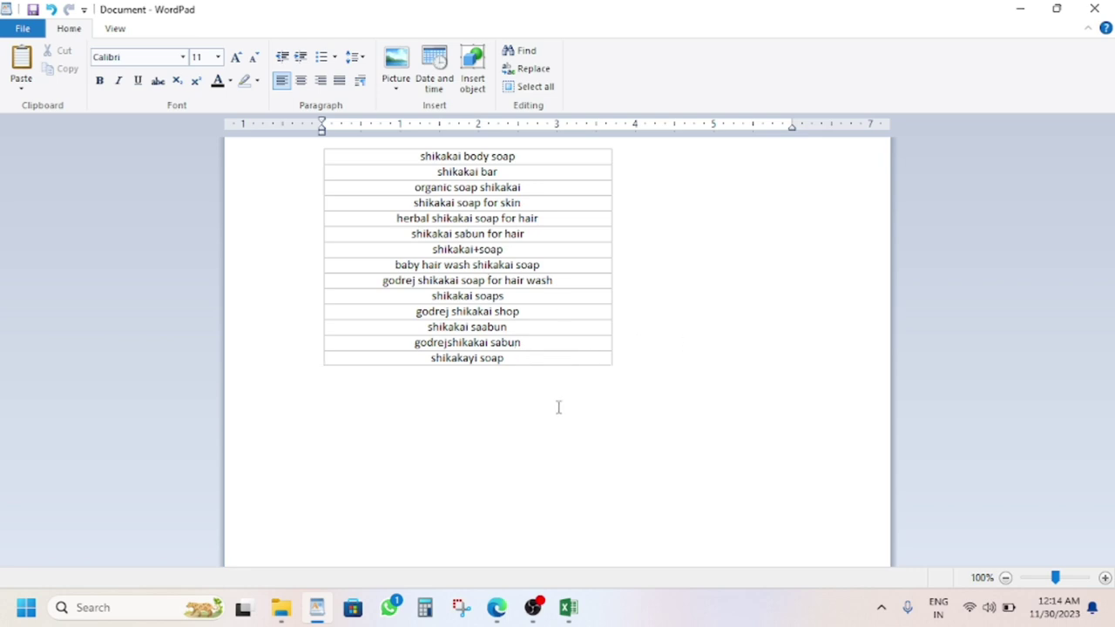
pyautogui.moveTo(530, 156); pyautogui.dragTo(398, 161)
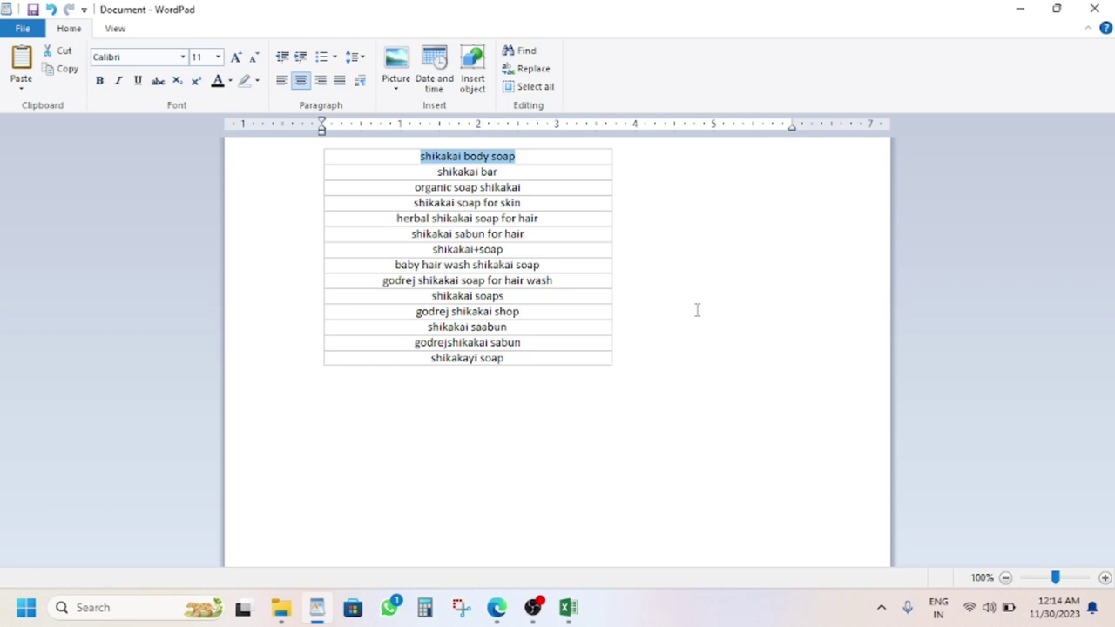
pyautogui.moveTo(552, 436); pyautogui.dragTo(522, 141)
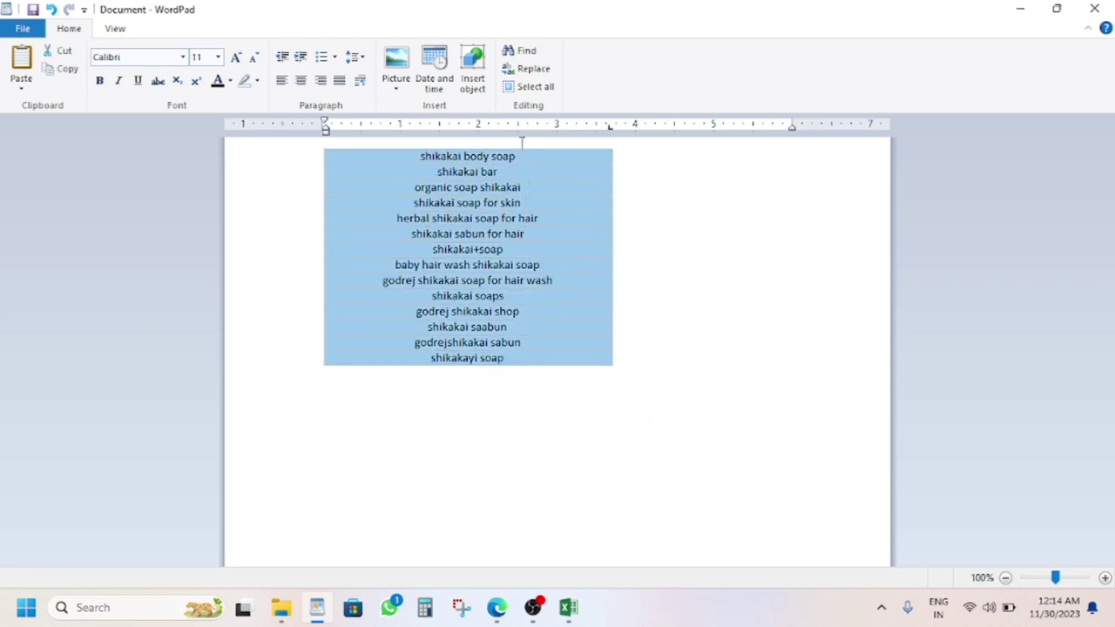
pyautogui.click(637, 249)
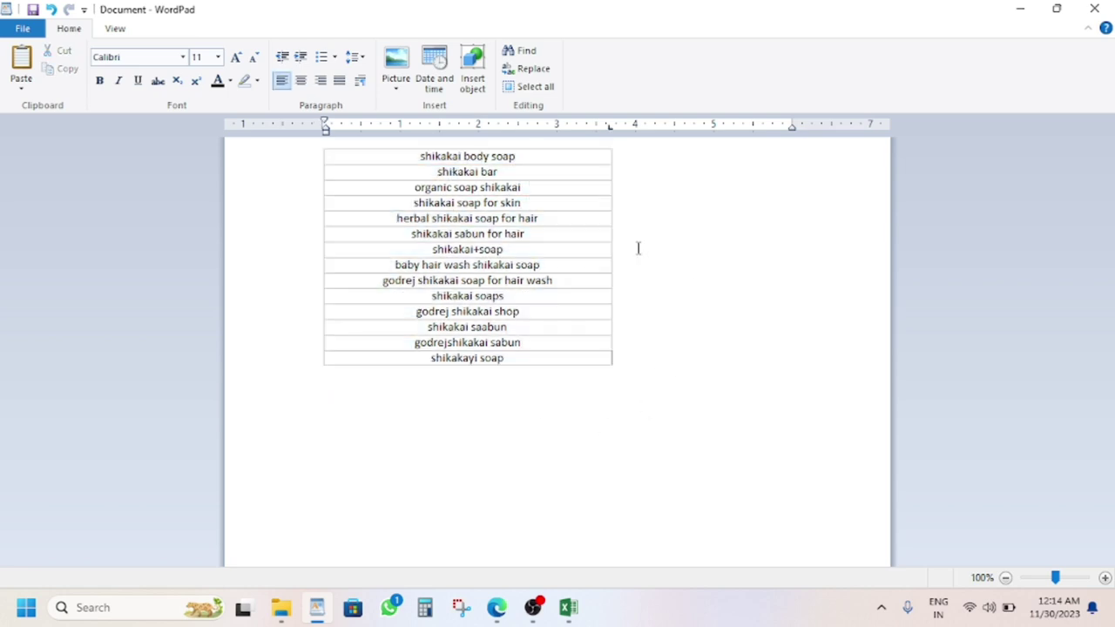
# Add a comma at the end of every keyword in the pasted list, from "shikakai body soap" to "shikakayi soap".
pyautogui.click(558, 158)
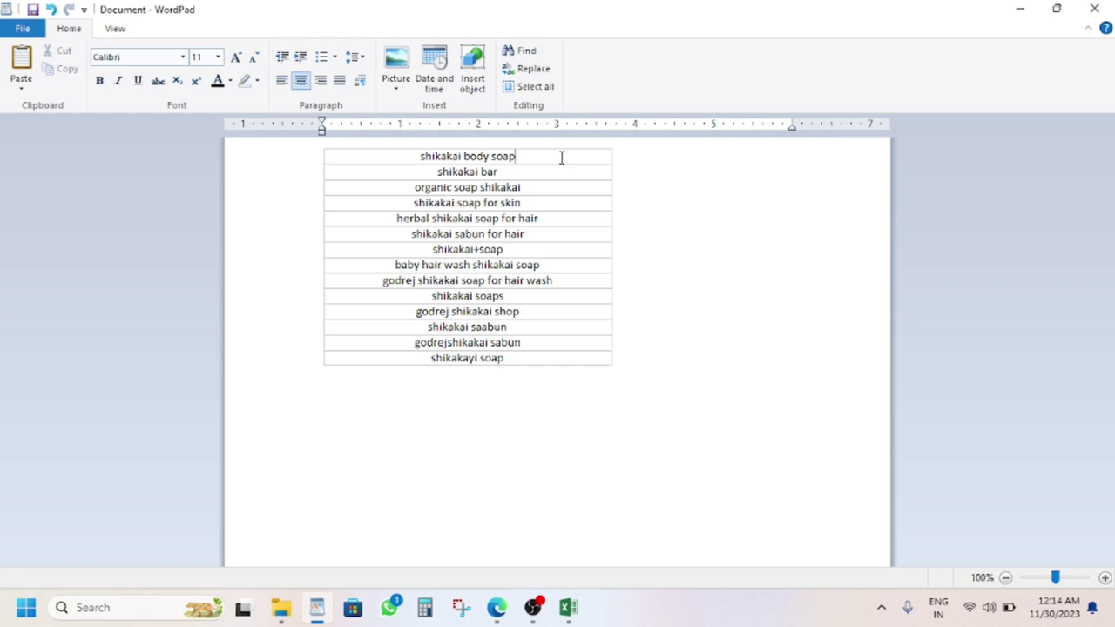
pyautogui.write(',')
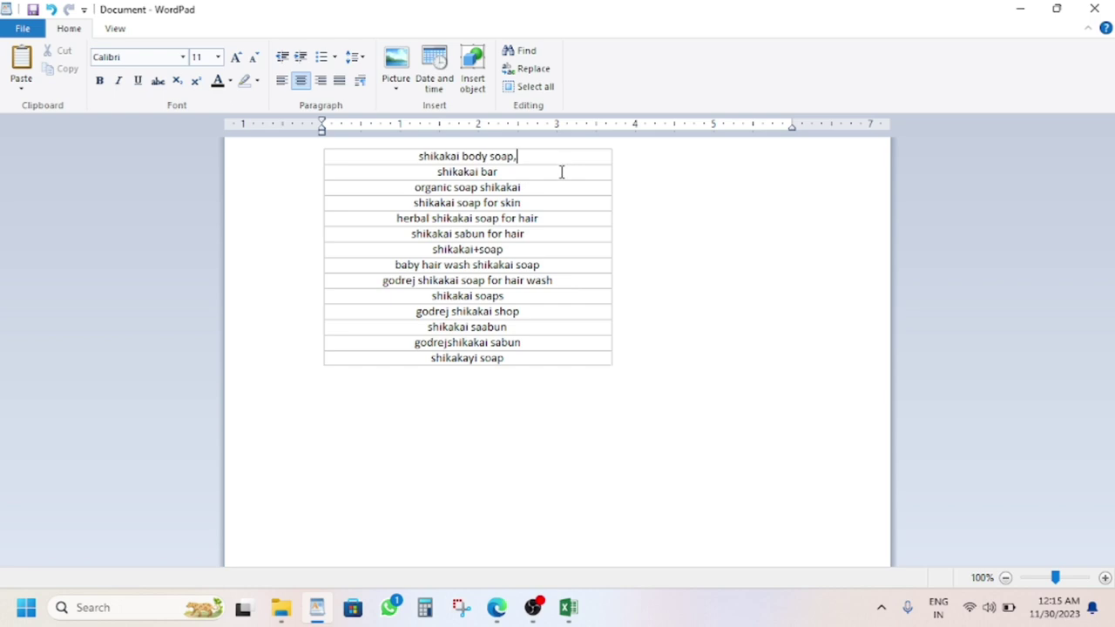
pyautogui.write(',')
pyautogui.click(560, 188)
pyautogui.write(',')
pyautogui.click(560, 203)
pyautogui.write(',')
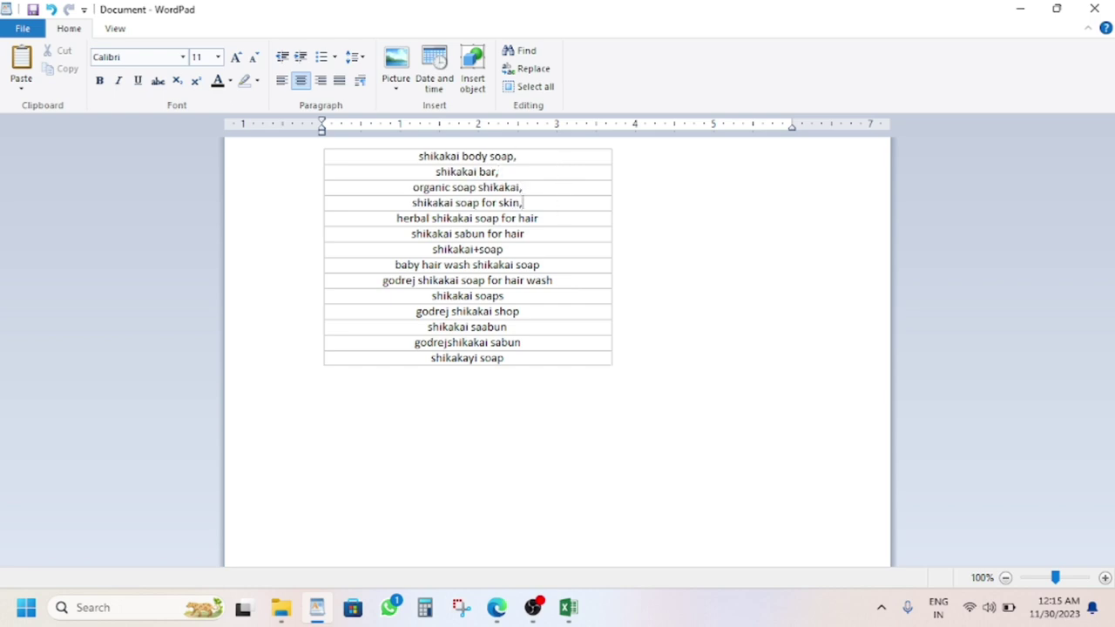
pyautogui.write(',')
pyautogui.click(560, 237)
pyautogui.write(',')
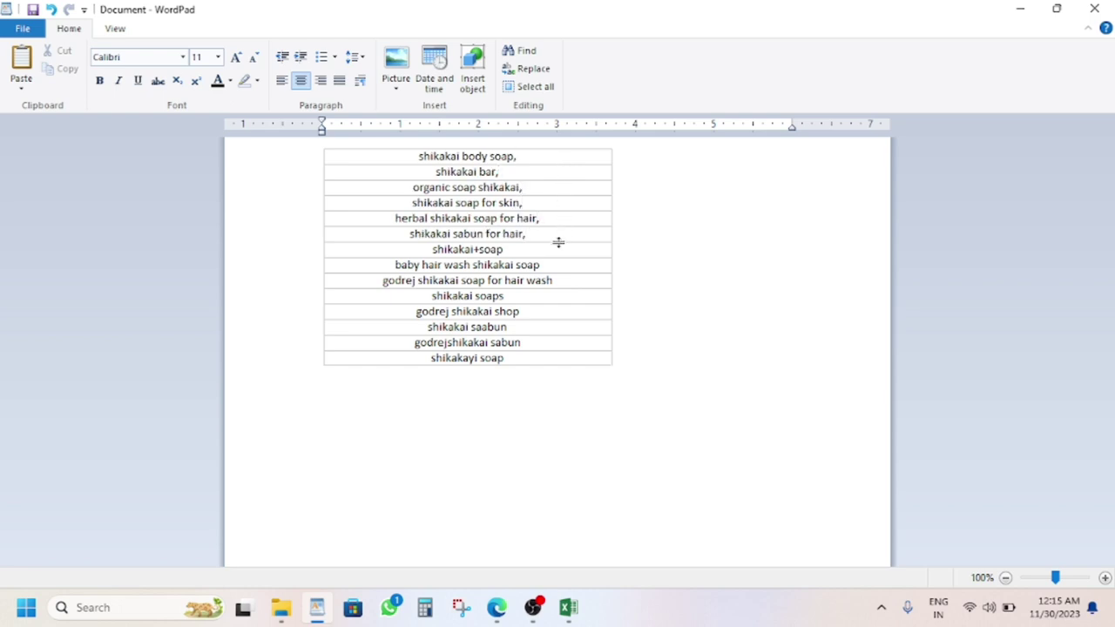
pyautogui.click(560, 249)
pyautogui.write(',,')
pyautogui.click(555, 296)
pyautogui.write(',,')
pyautogui.click(552, 326)
pyautogui.write(',')
pyautogui.click(554, 345)
pyautogui.write(',')
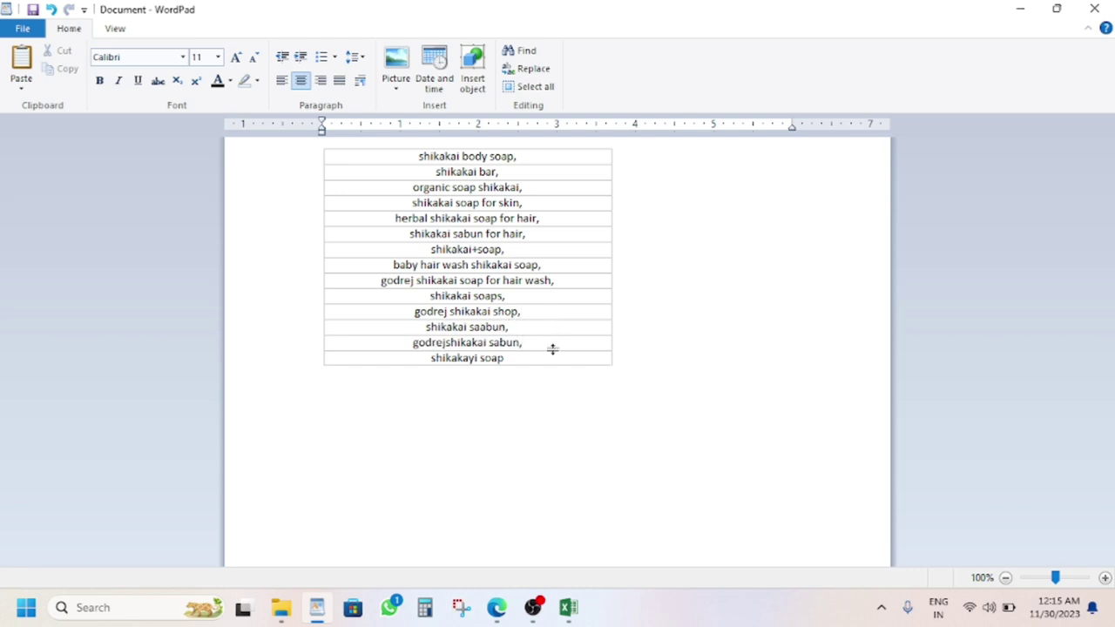
pyautogui.click(528, 360)
pyautogui.write(',')
# Remove the brand word "godrej" from the shikakai shop, shikakai sabun and shikakai soap for hair wash keywords.
pyautogui.click(446, 311)
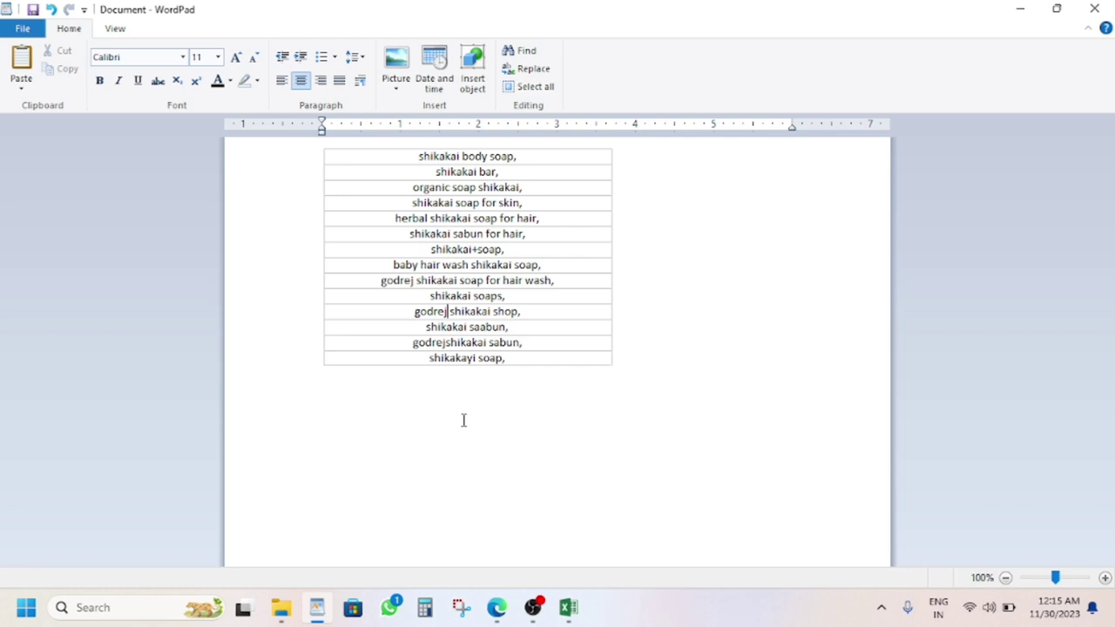
pyautogui.press('BackSpace')
pyautogui.press('BackSpace')
pyautogui.press('BackSpace')
pyautogui.press('BackSpace')
pyautogui.press('BackSpace')
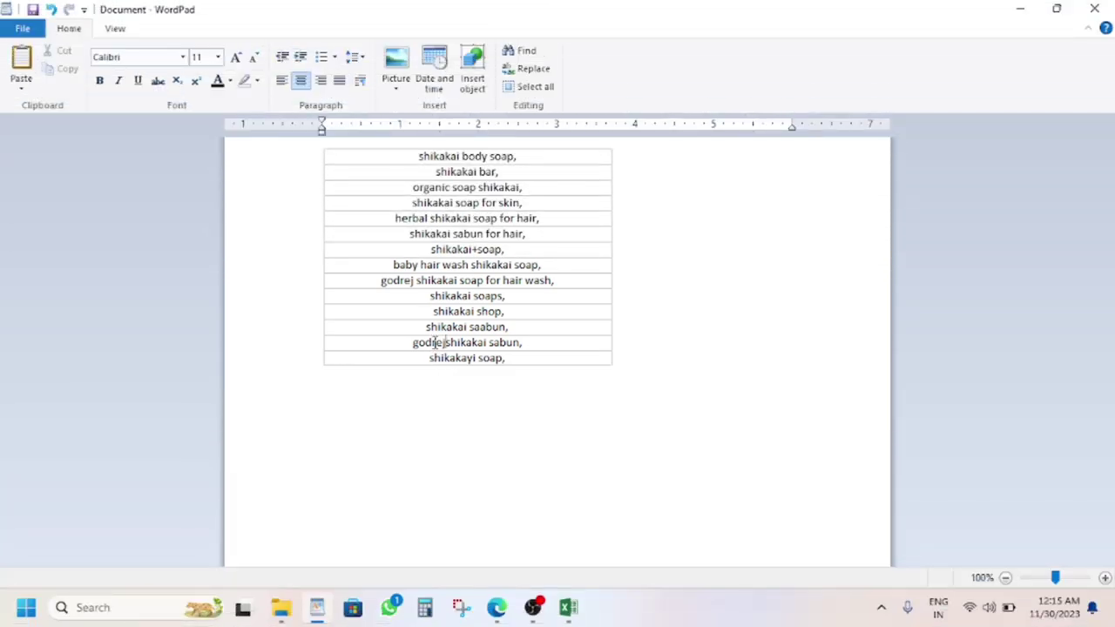
pyautogui.press('BackSpace')
pyautogui.press('BackSpace')
pyautogui.press('BackSpace')
pyautogui.press('BackSpace')
pyautogui.press('BackSpace')
pyautogui.press('BackSpace')
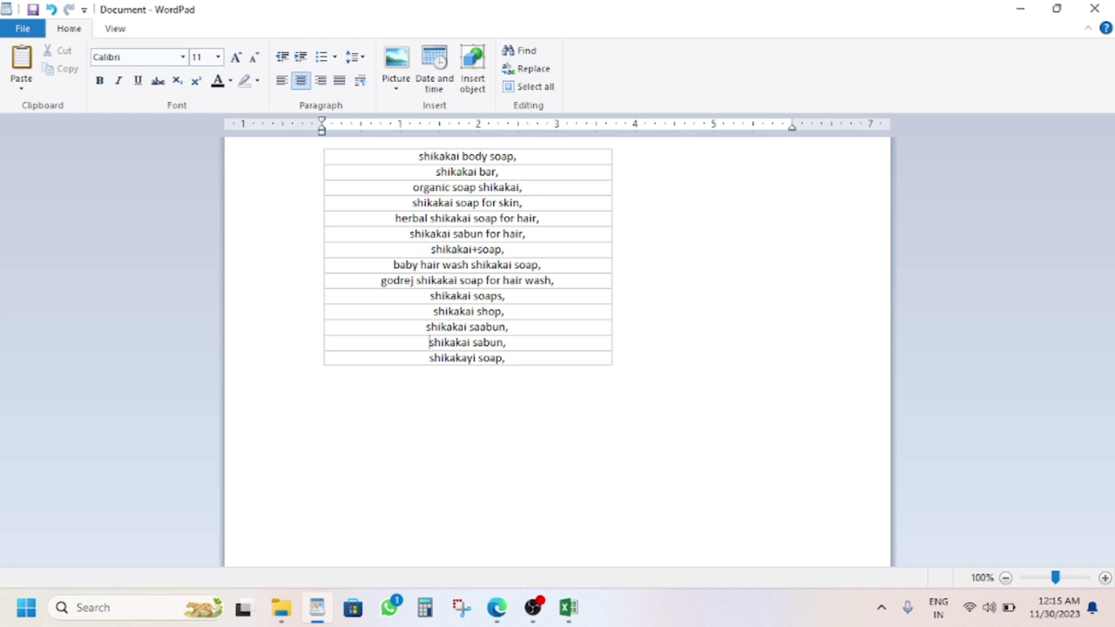
pyautogui.doubleClick(405, 281)
pyautogui.press('BackSpace')
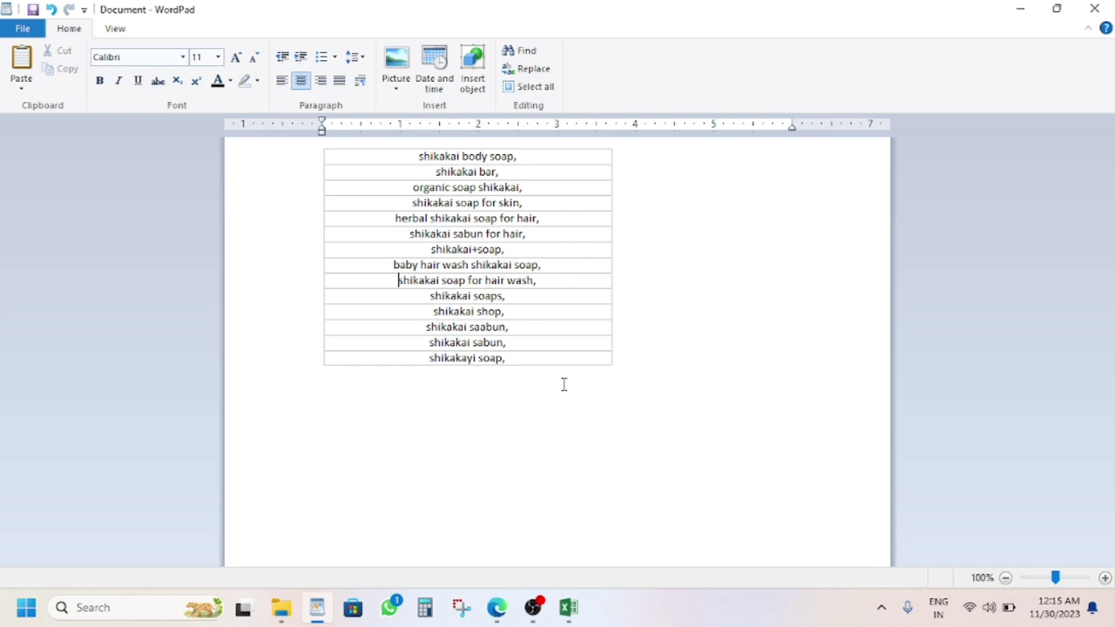
# Copy the first keyword row, "shikakai body soap,", from the list.
pyautogui.moveTo(535, 155); pyautogui.dragTo(310, 159)
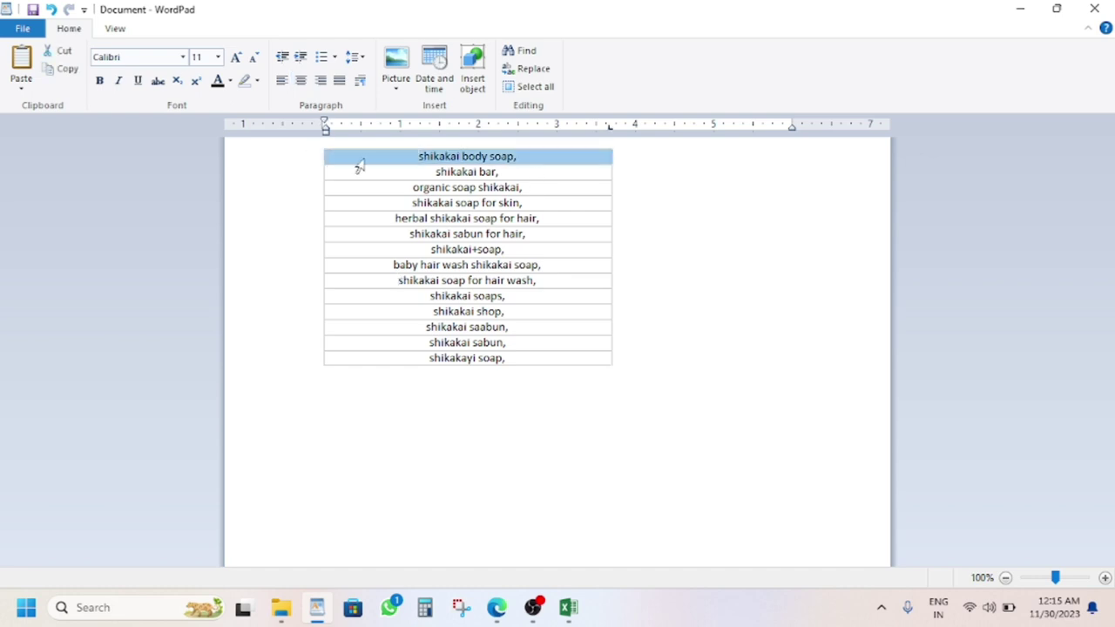
pyautogui.rightClick(441, 160)
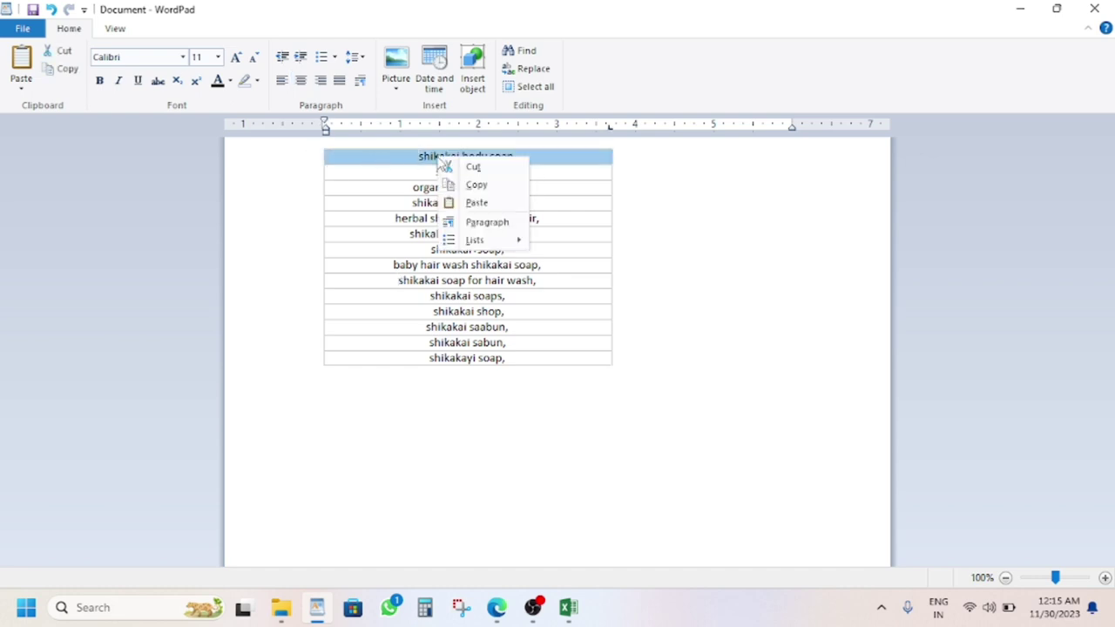
pyautogui.click(474, 185)
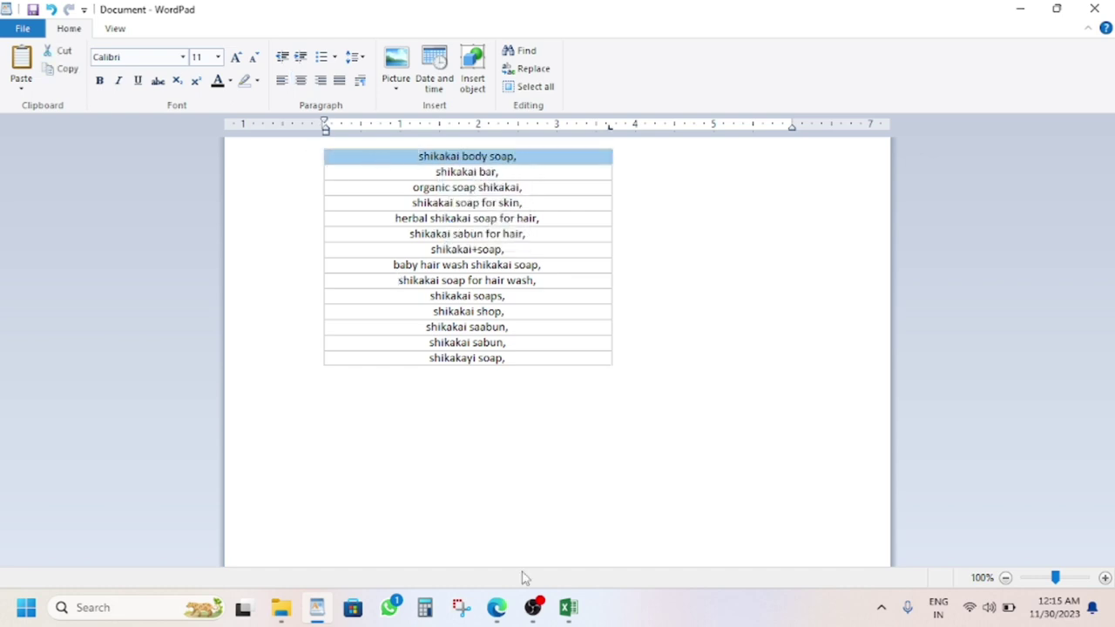
# Switch to the Shikakai-5 listing in Seller Central and replace the Search Terms in its product details with the copied shikakai keywords.
pyautogui.click(497, 609)
pyautogui.click(435, 319)
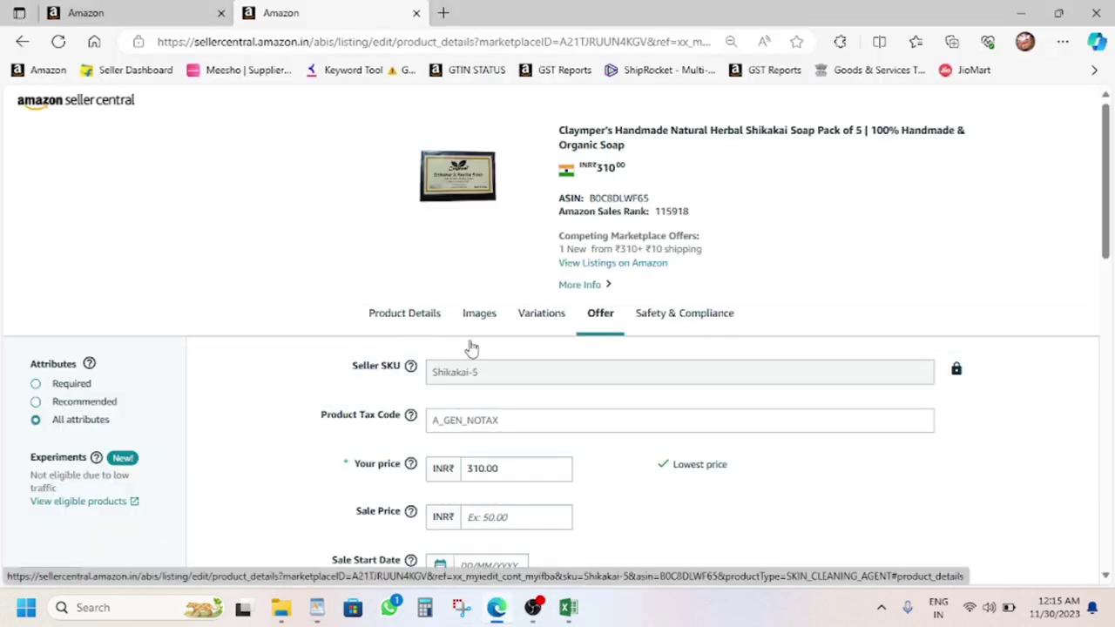
pyautogui.scroll(-3, 470, 347)
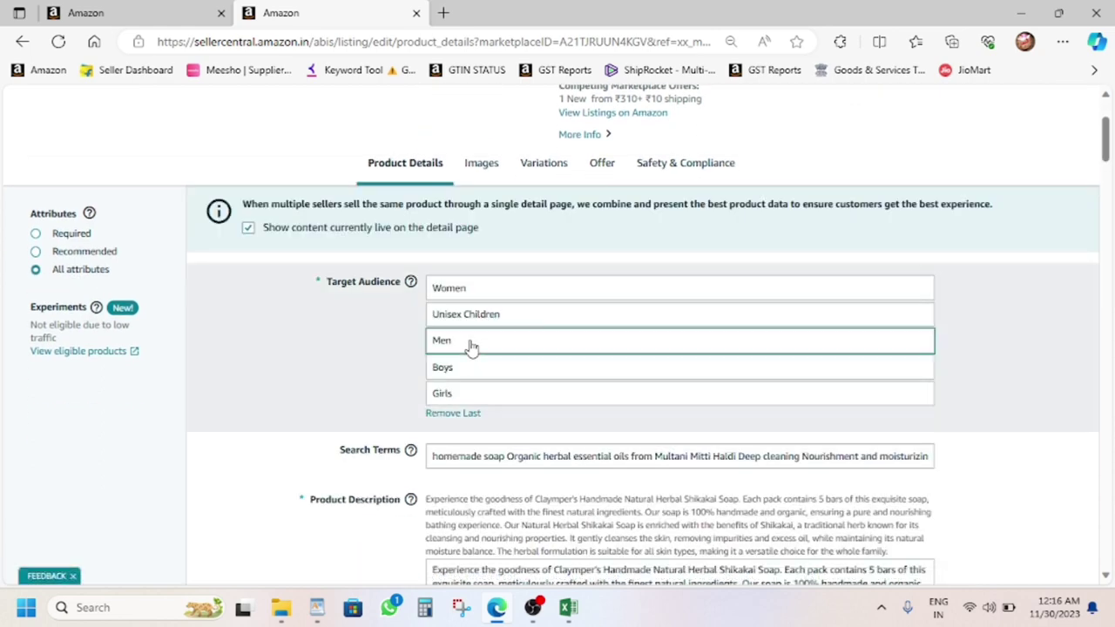
pyautogui.scroll(-3, 471, 347)
pyautogui.click(584, 203)
pyautogui.hotkey('ctrl', 'a')
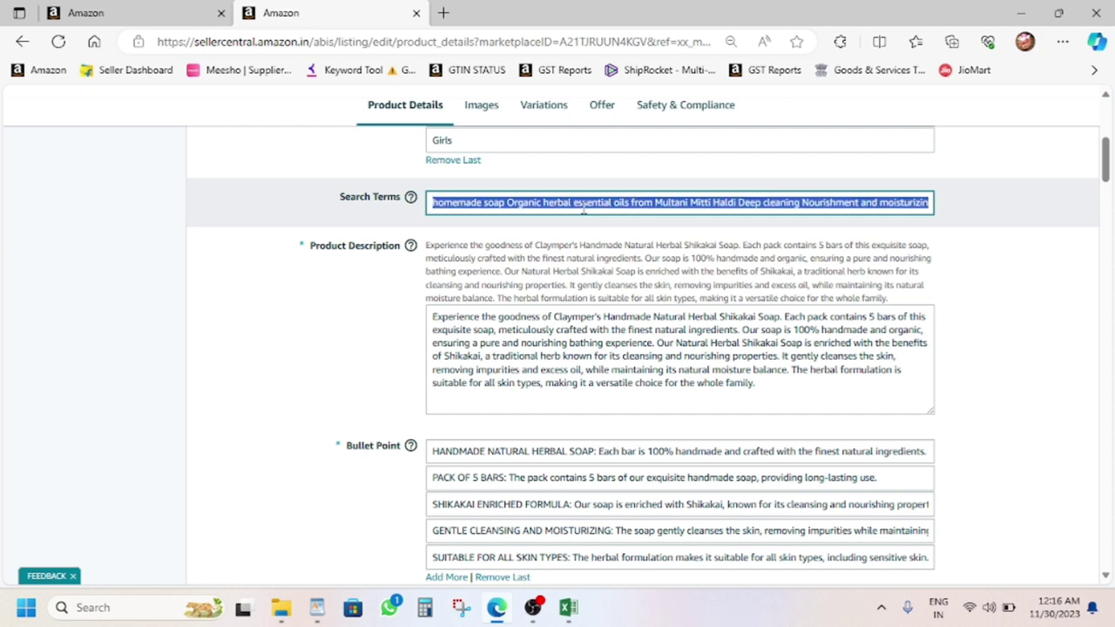
pyautogui.hotkey('ctrl', 'v')
pyautogui.click(558, 261)
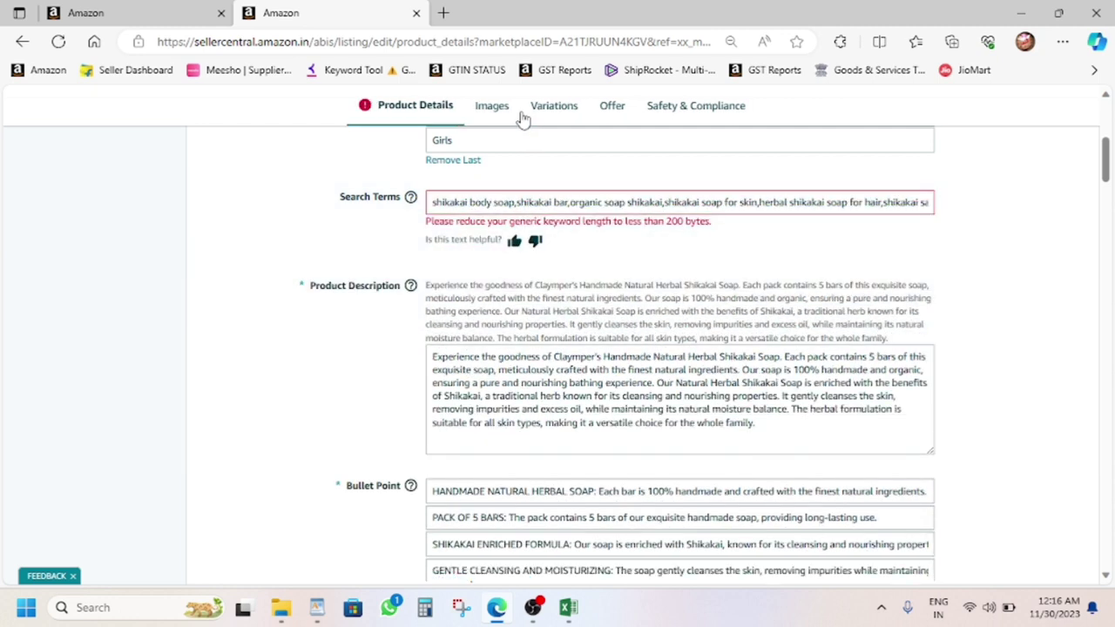
# Return to the listing's product details, submit them with Save and finish, and dismiss the submission notice.
pyautogui.click(558, 110)
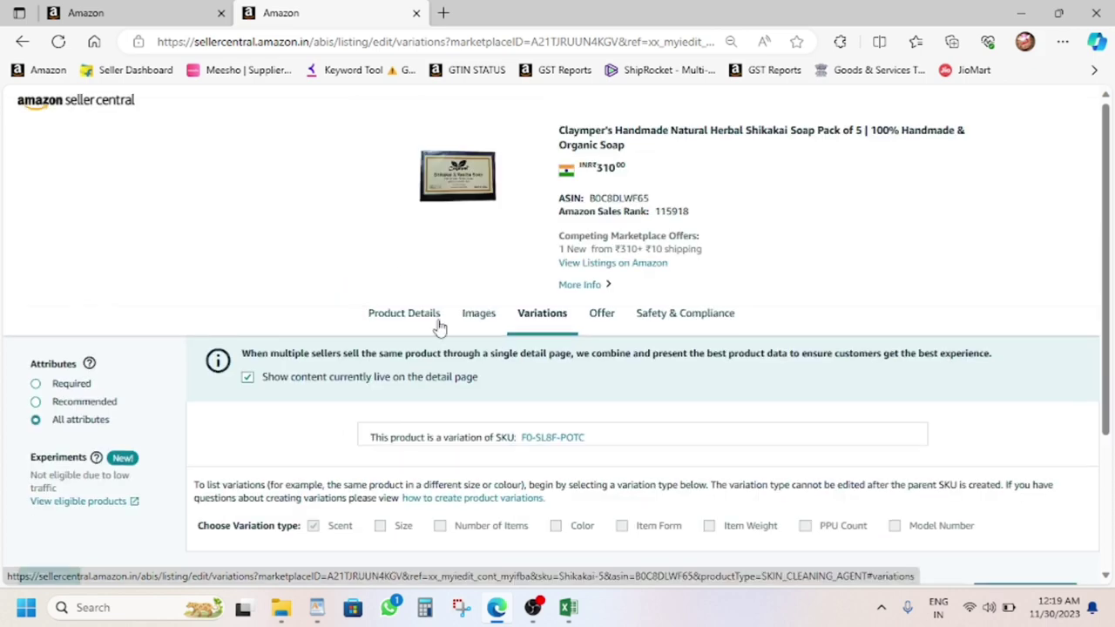
pyautogui.click(403, 316)
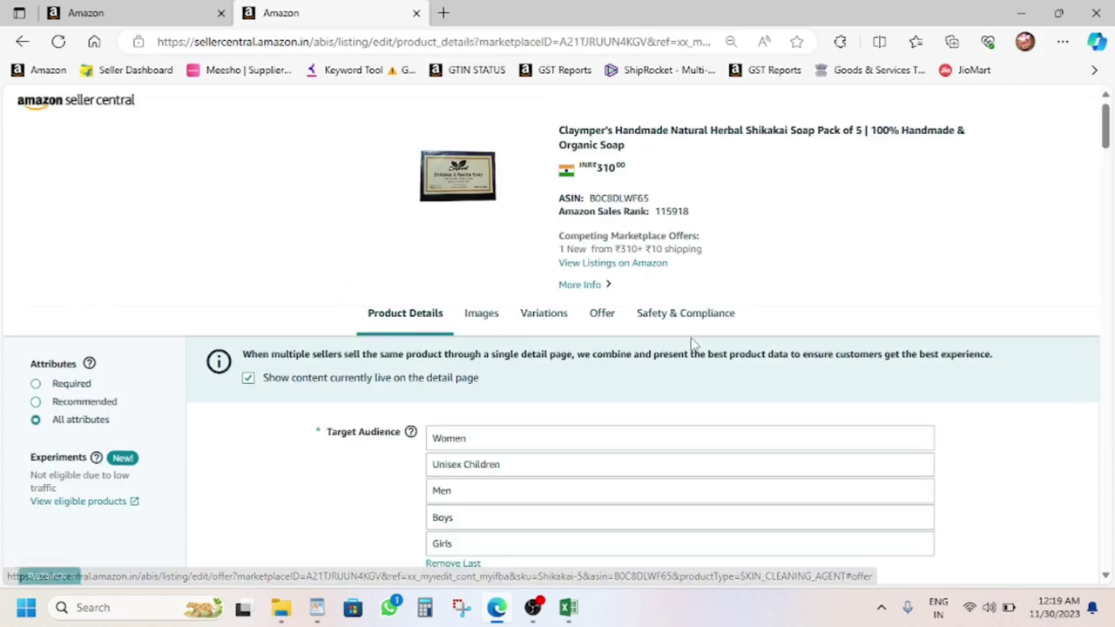
pyautogui.scroll(-5, 726, 331)
pyautogui.scroll(-8, 888, 355)
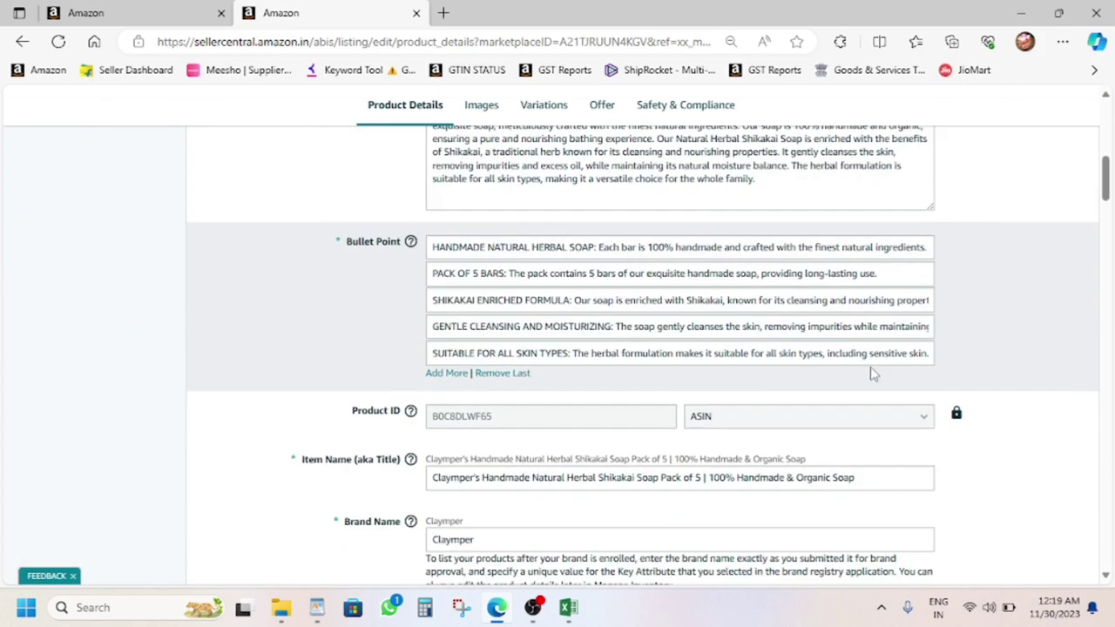
pyautogui.scroll(-15, 800, 416)
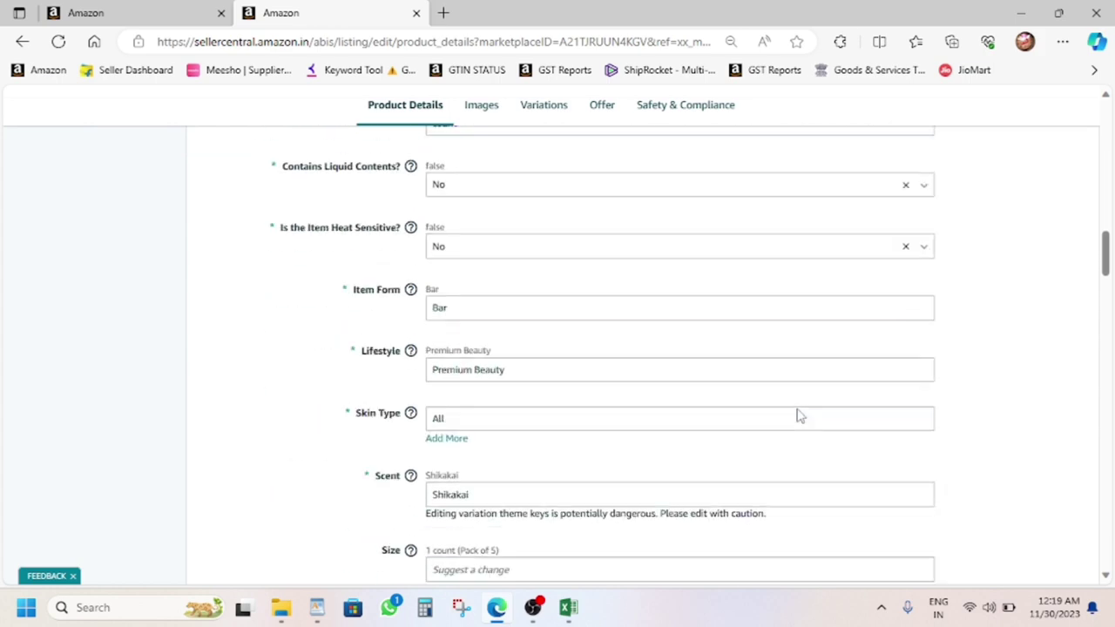
pyautogui.scroll(-15, 799, 416)
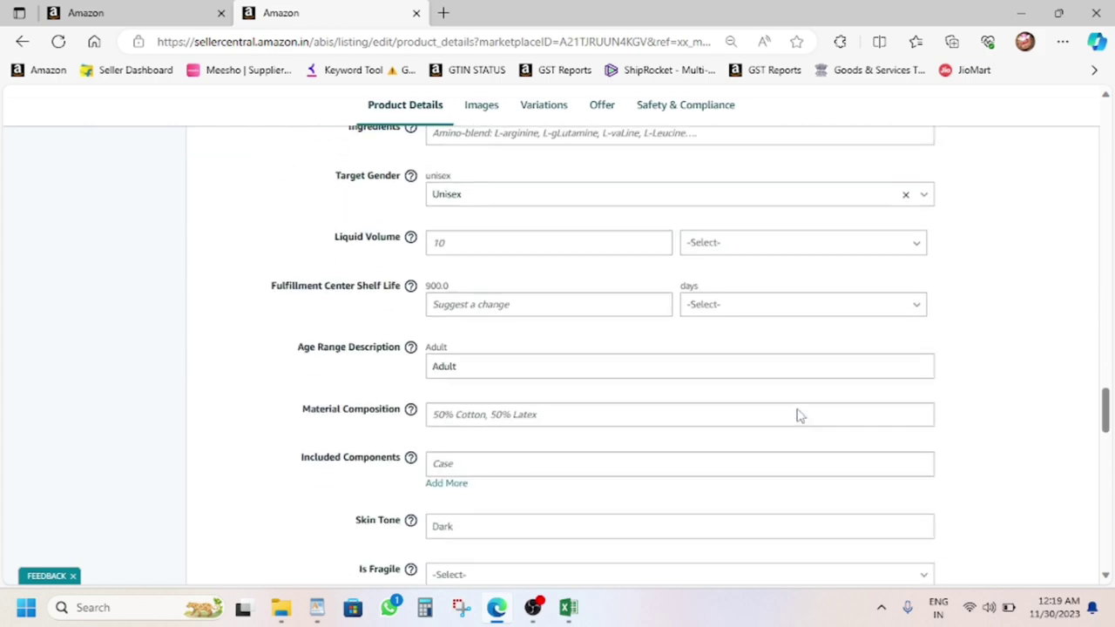
pyautogui.scroll(-2, 800, 415)
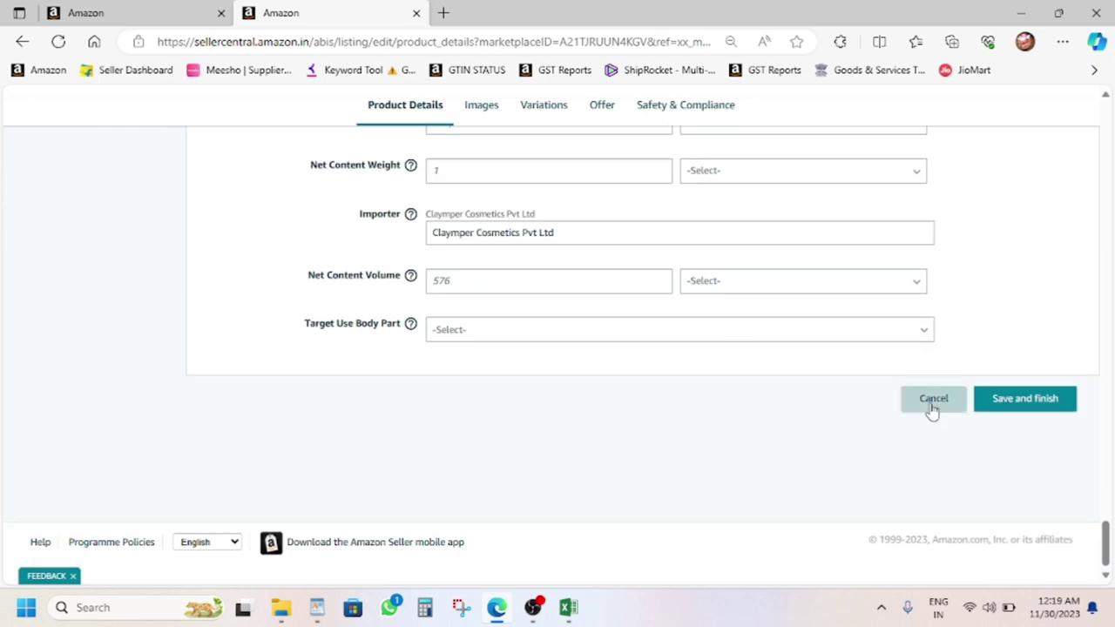
pyautogui.click(1032, 399)
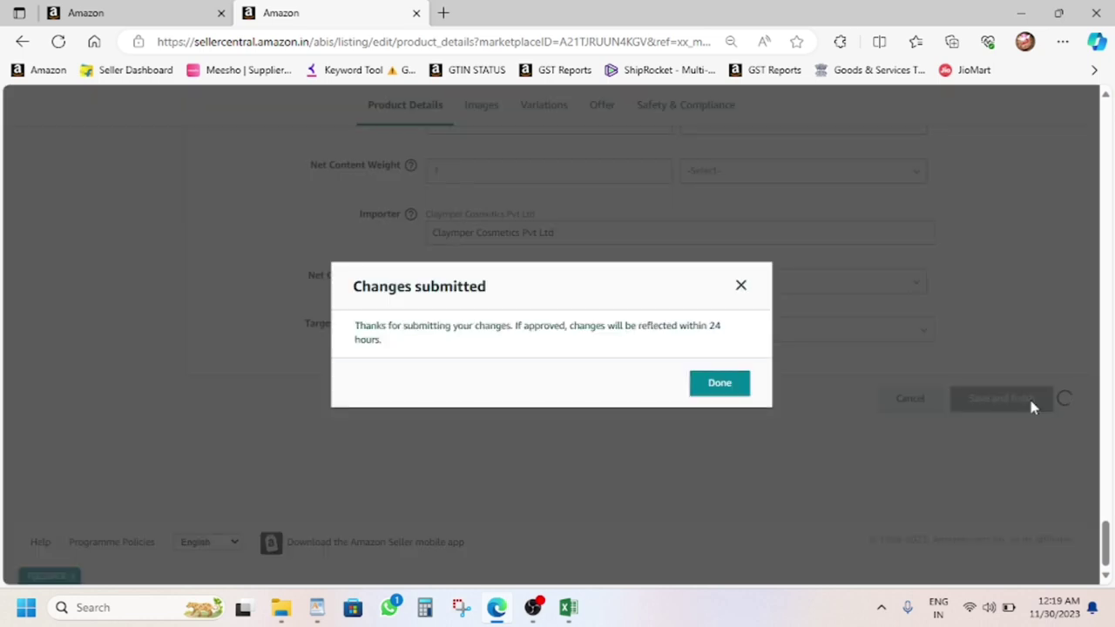
pyautogui.click(723, 389)
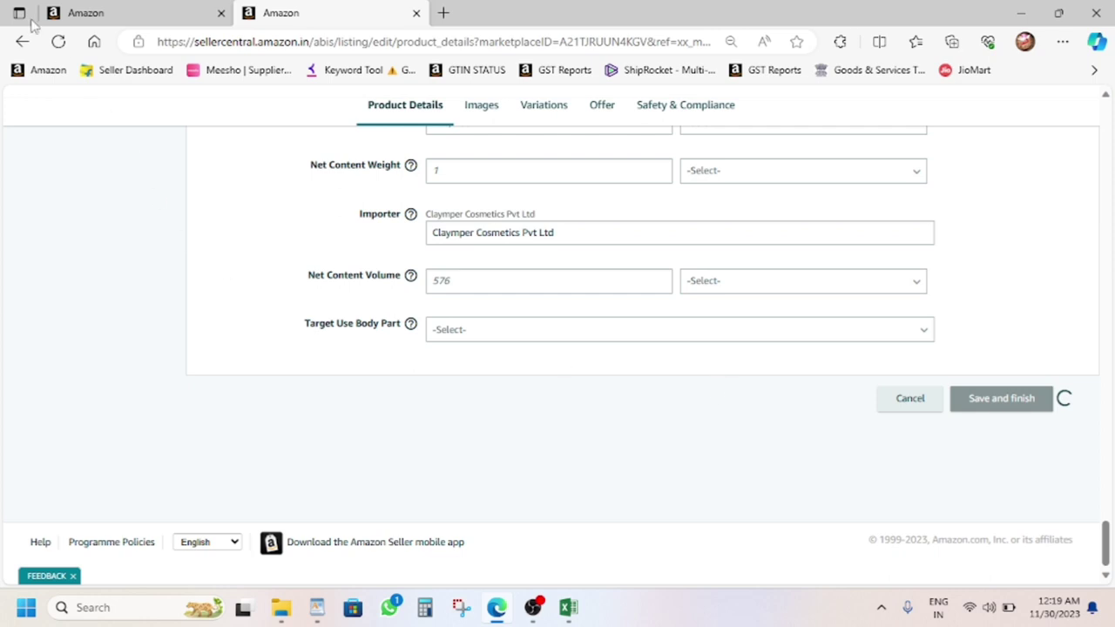
# Close the inventory page in the browser and the search query report in Excel.
pyautogui.click(155, 13)
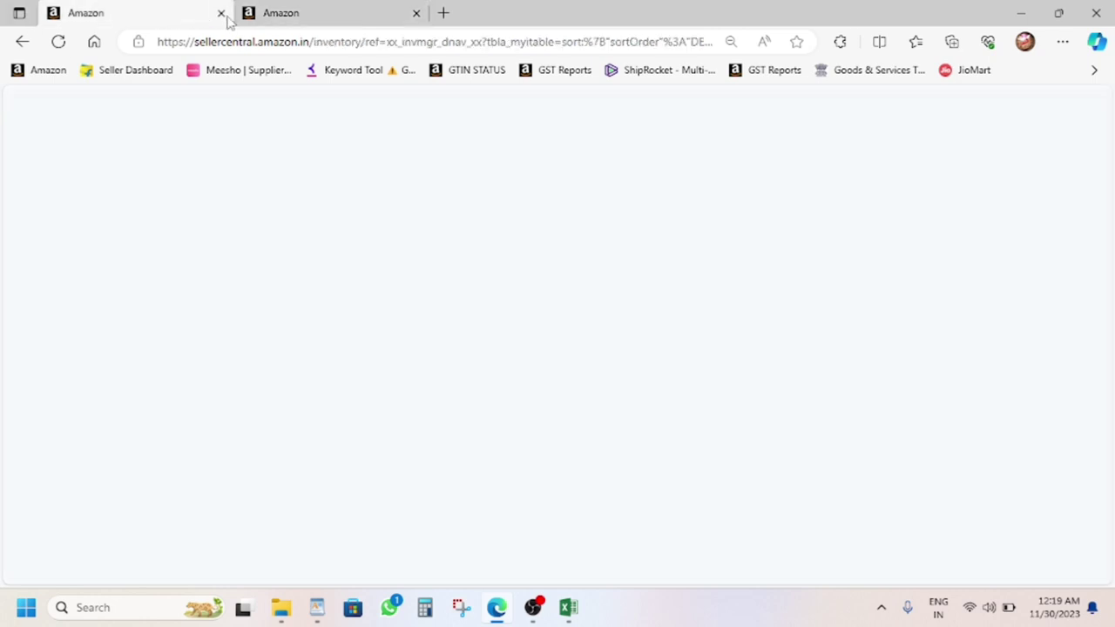
pyautogui.hotkey('ctrl', 'w')
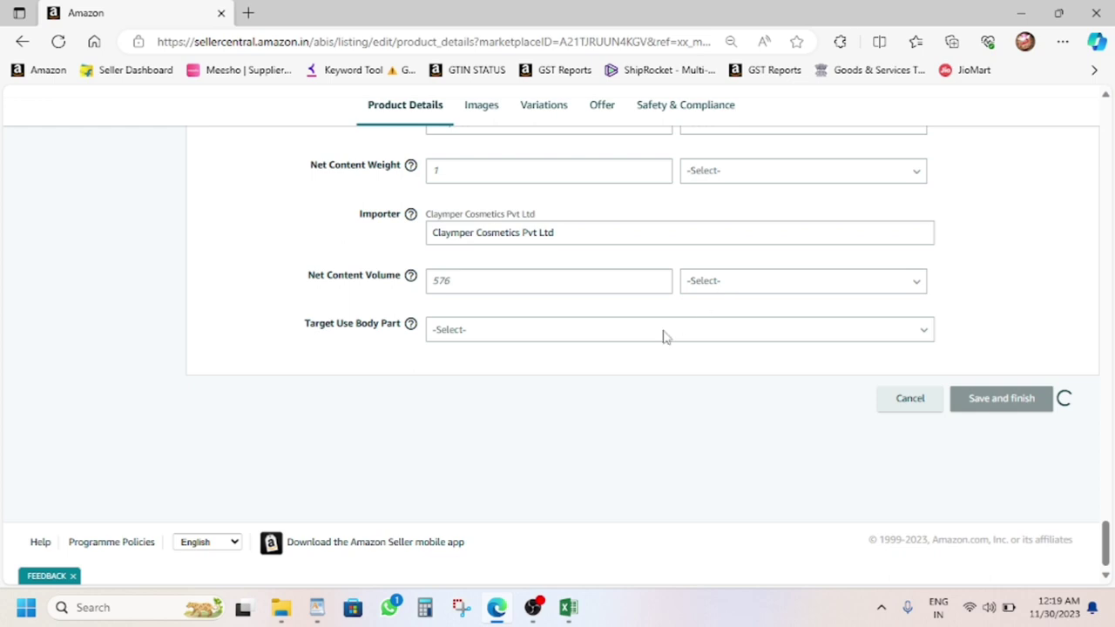
pyautogui.click(568, 607)
pyautogui.click(1099, 9)
pyautogui.click(557, 327)
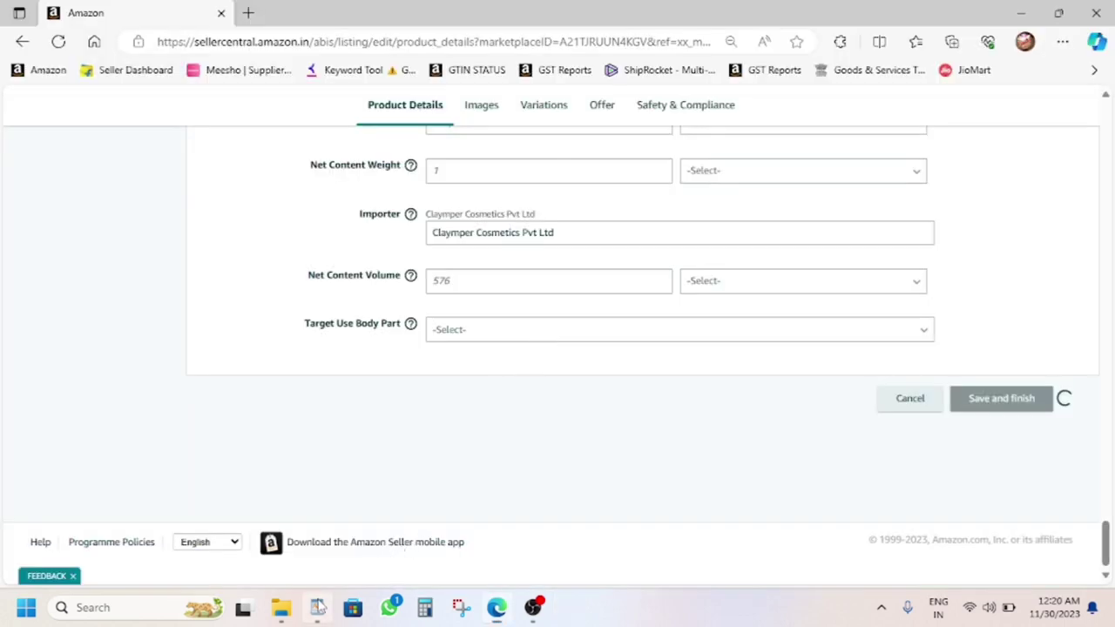
# Switch to WordPad and close the keyword document without saving it.
pyautogui.click(317, 607)
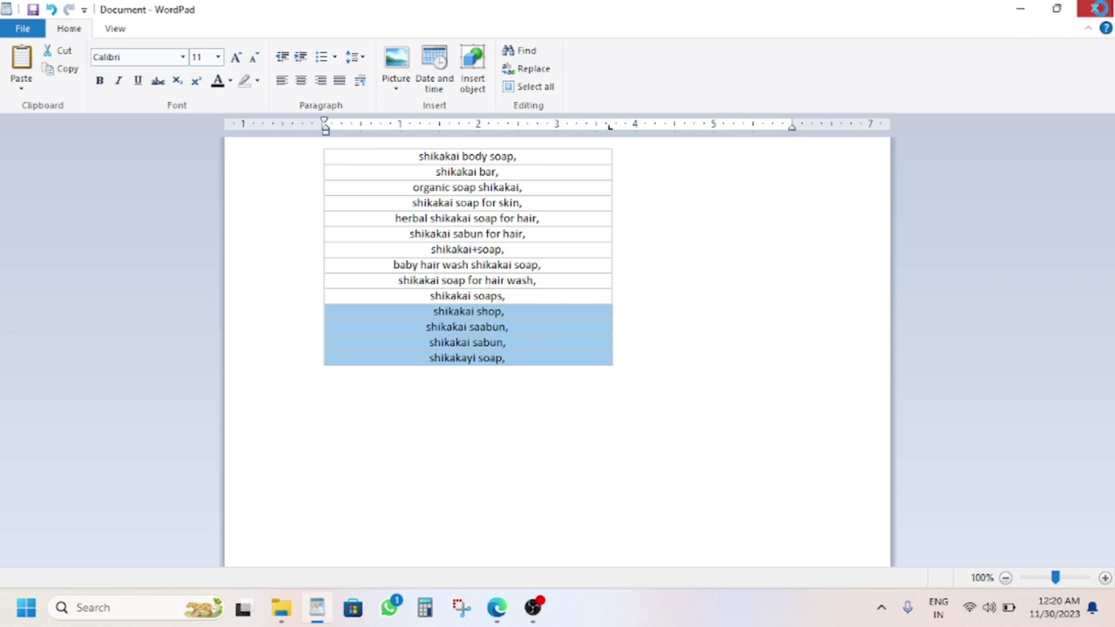
pyautogui.click(1094, 9)
pyautogui.click(583, 301)
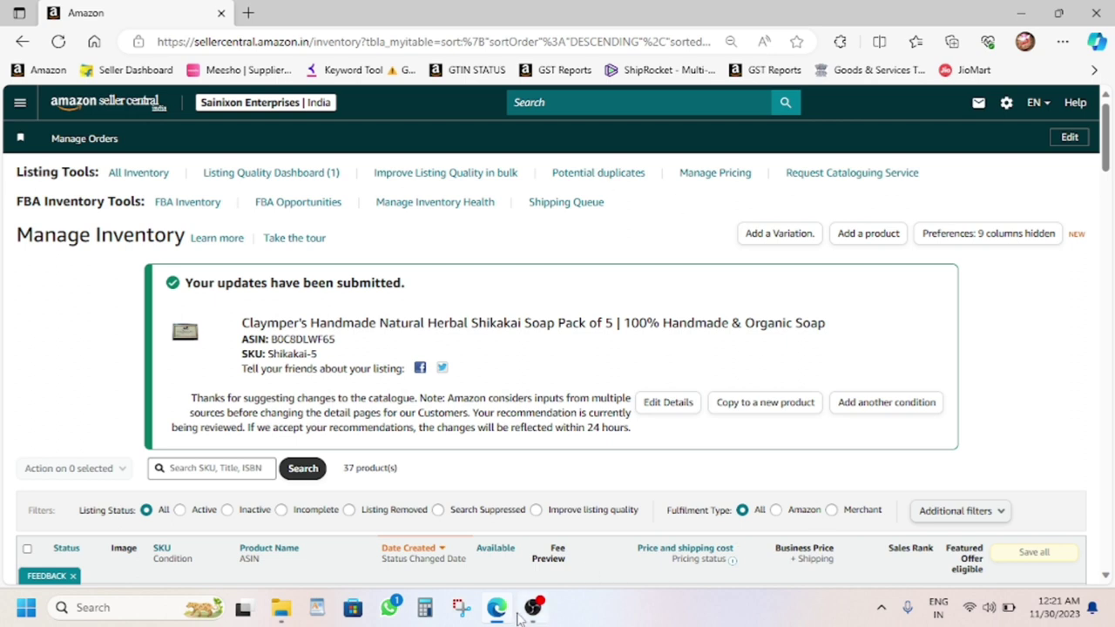
pyautogui.moveTo(526, 615)
pyautogui.click(533, 618)
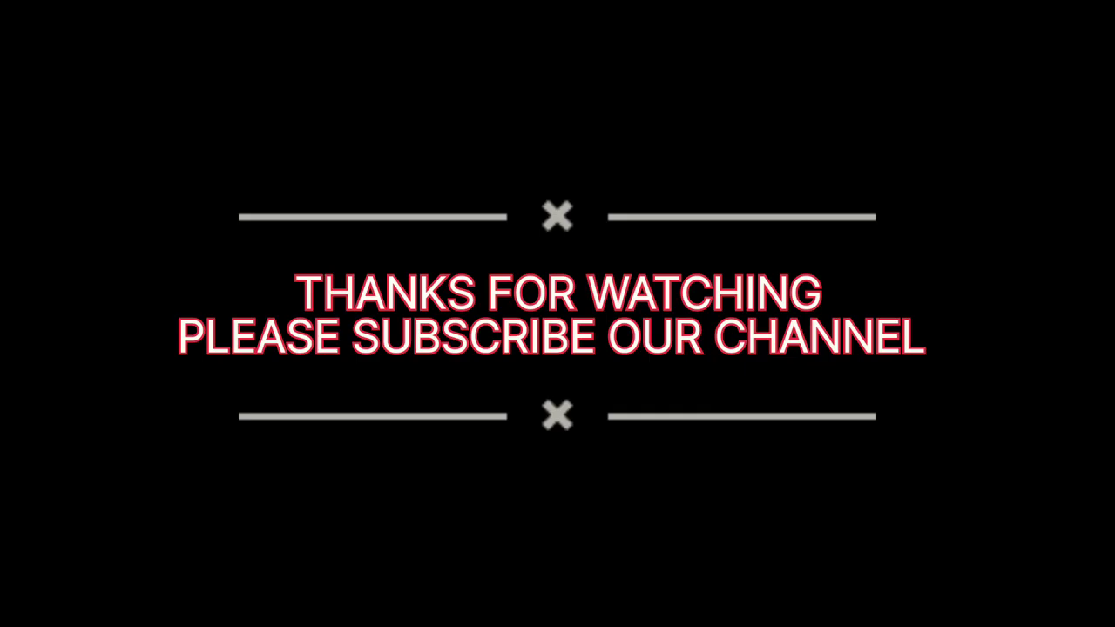